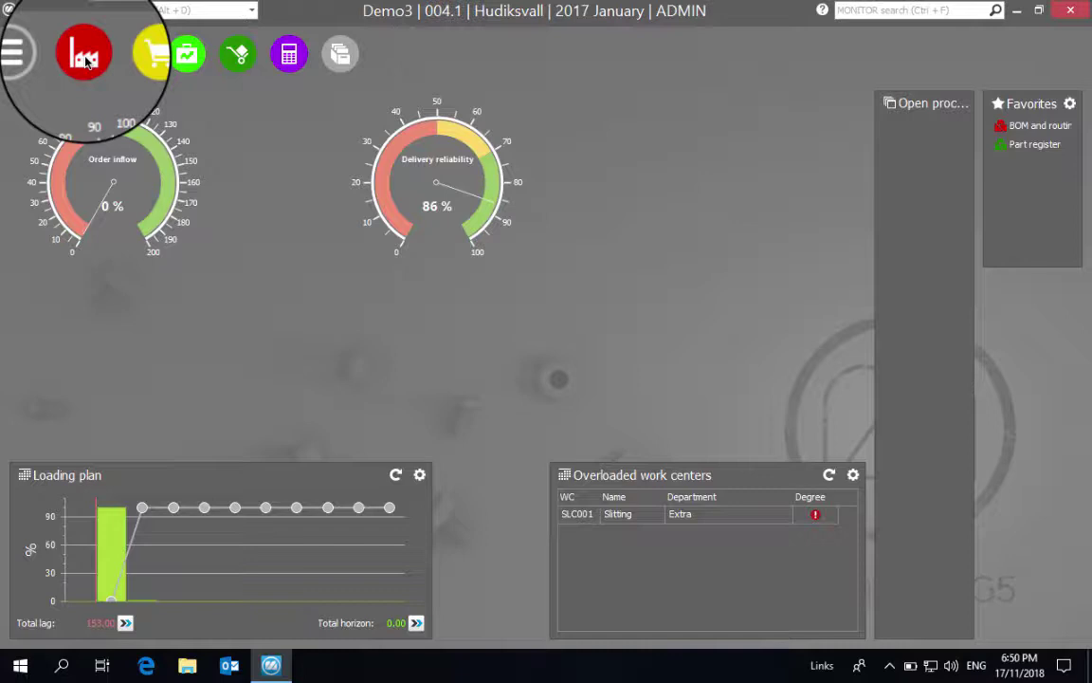
# - Open the BOM and routing procedure and load part TP100
pyautogui.click(85, 61)
pyautogui.click(85, 59)
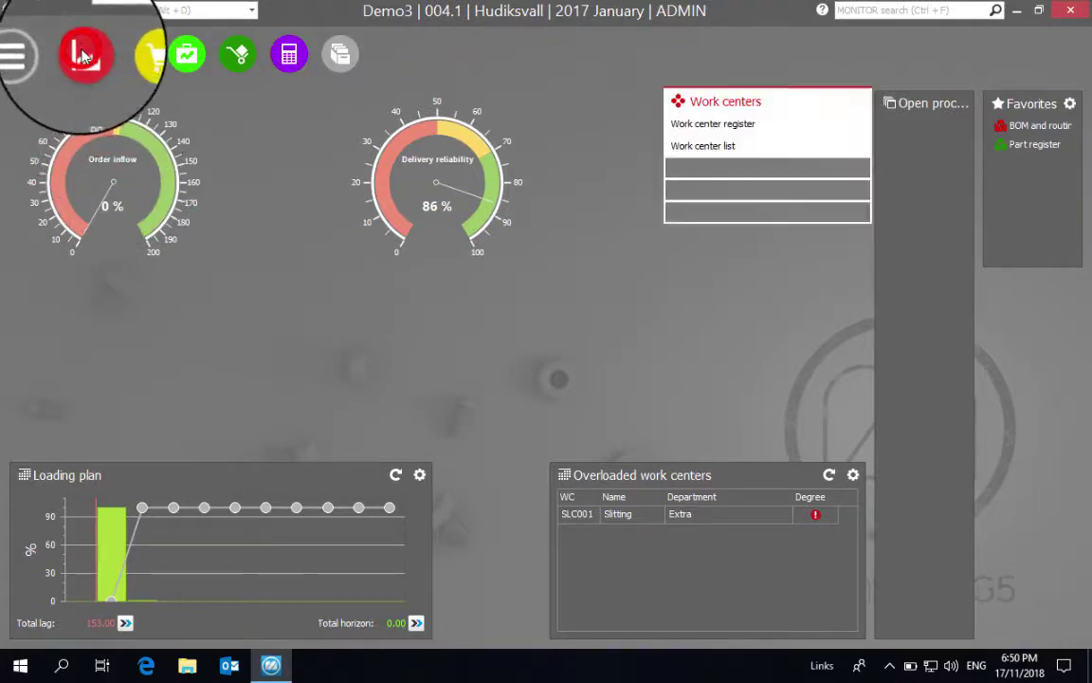
pyautogui.click(55, 125)
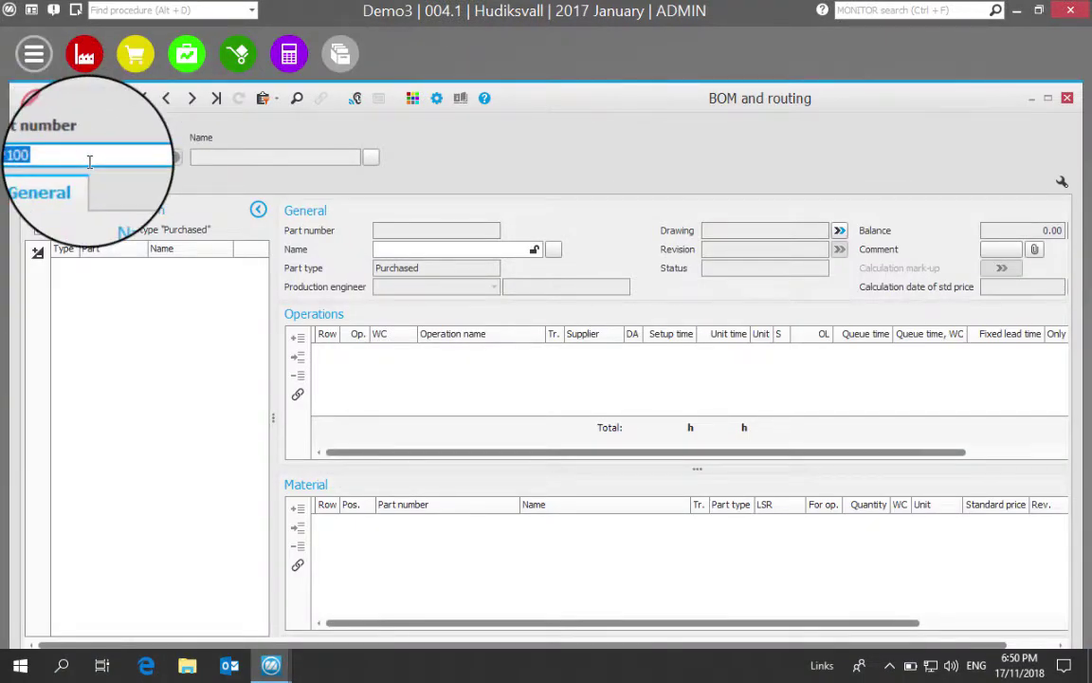
pyautogui.press('Return')
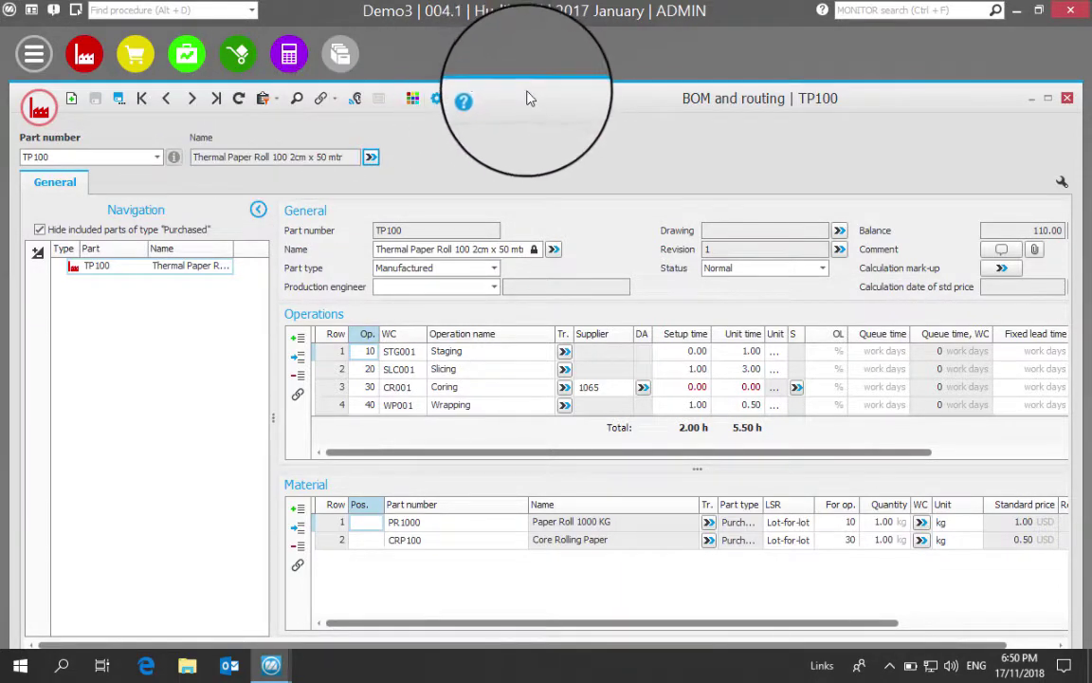
pyautogui.moveTo(529, 98); pyautogui.dragTo(521, 46)
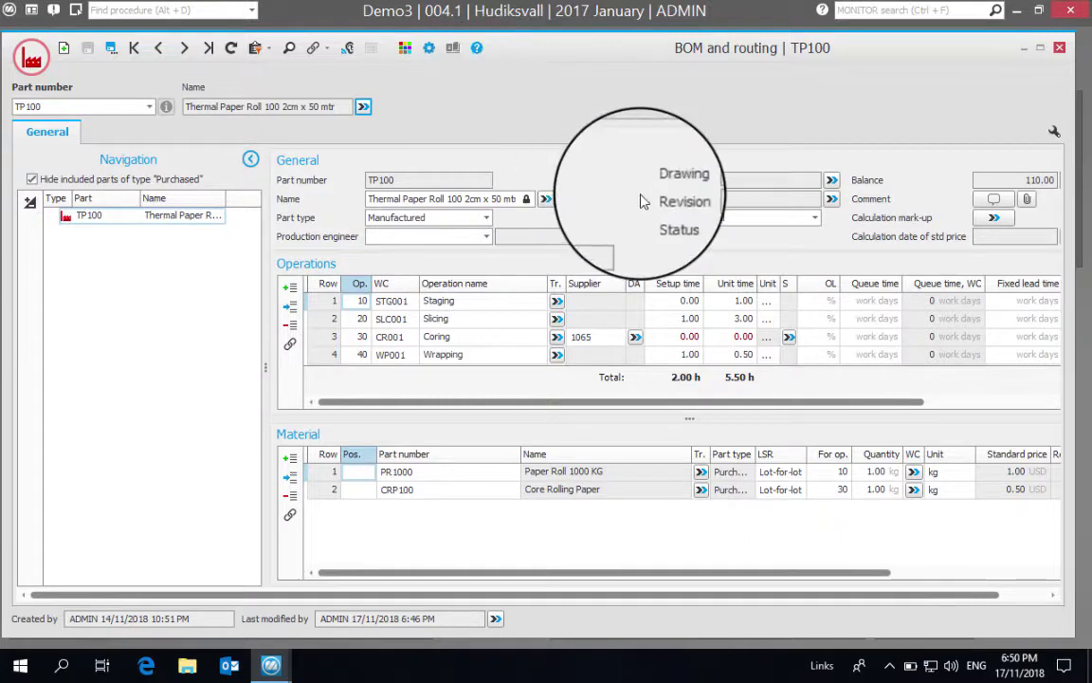
# - Open the revision list of part TP100 and select revision 2
pyautogui.click(699, 198)
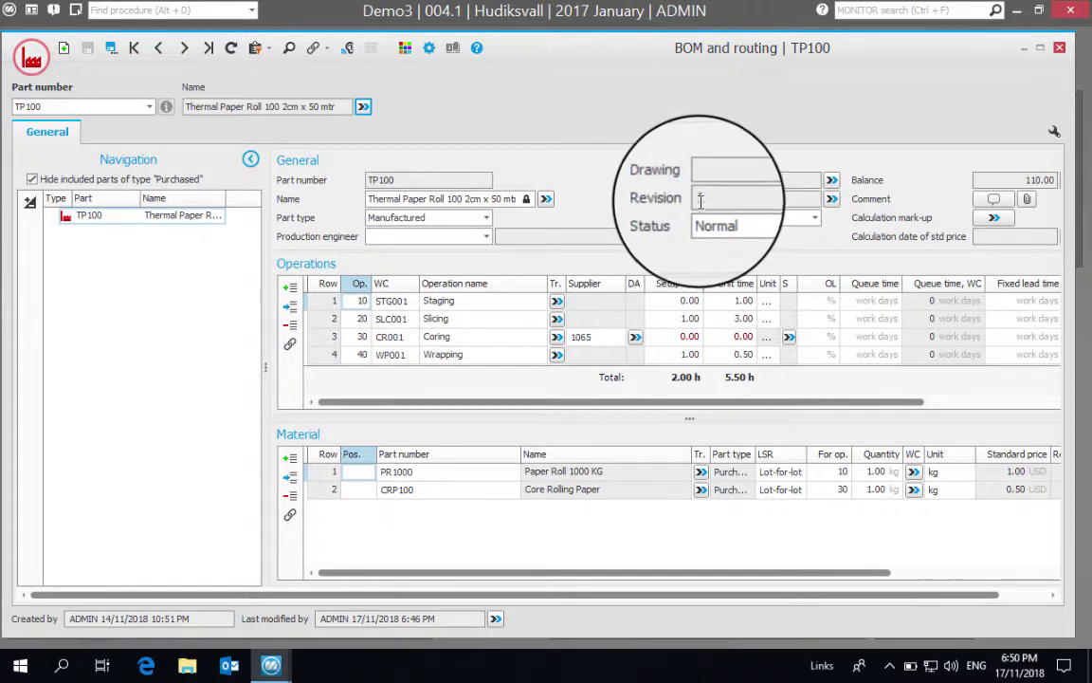
pyautogui.write('1')
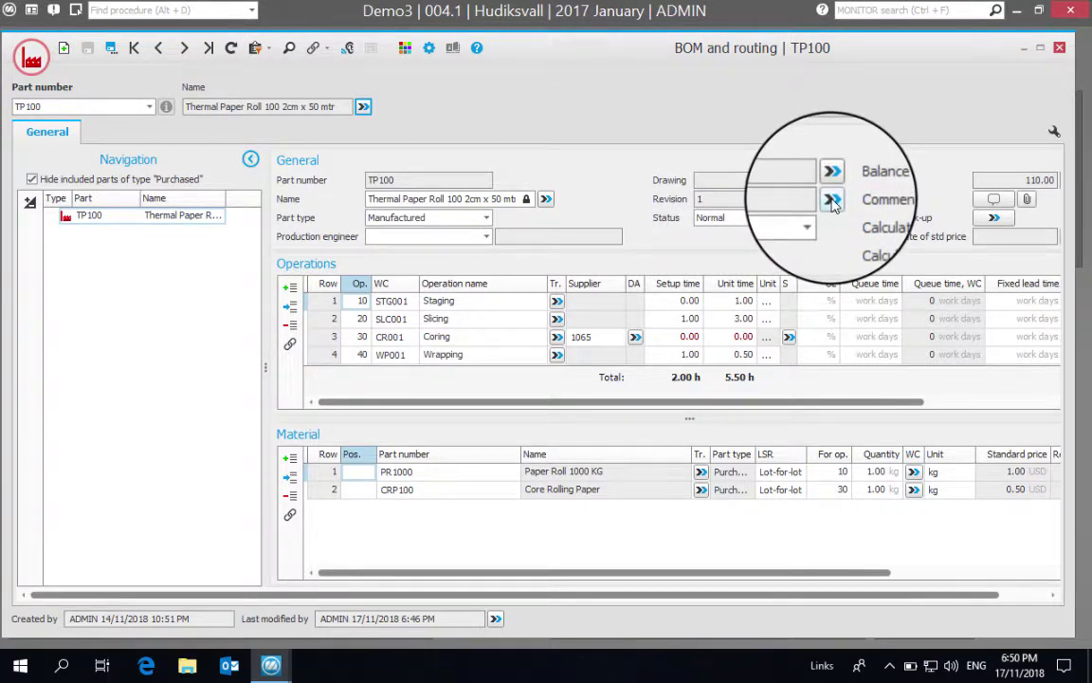
pyautogui.click(832, 200)
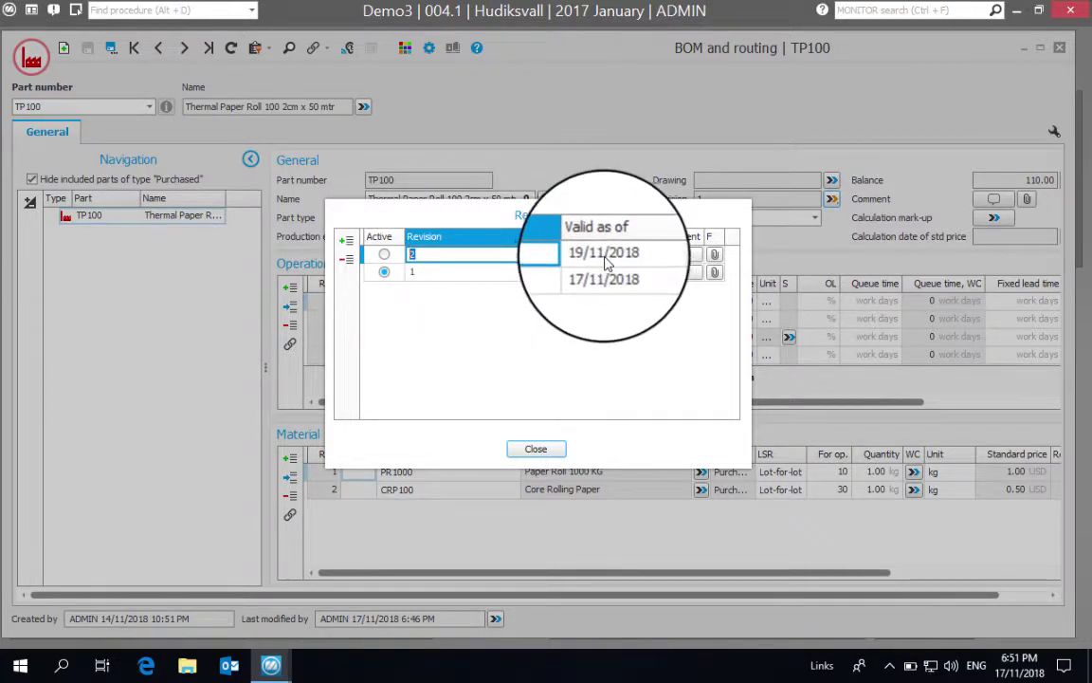
pyautogui.click(451, 254)
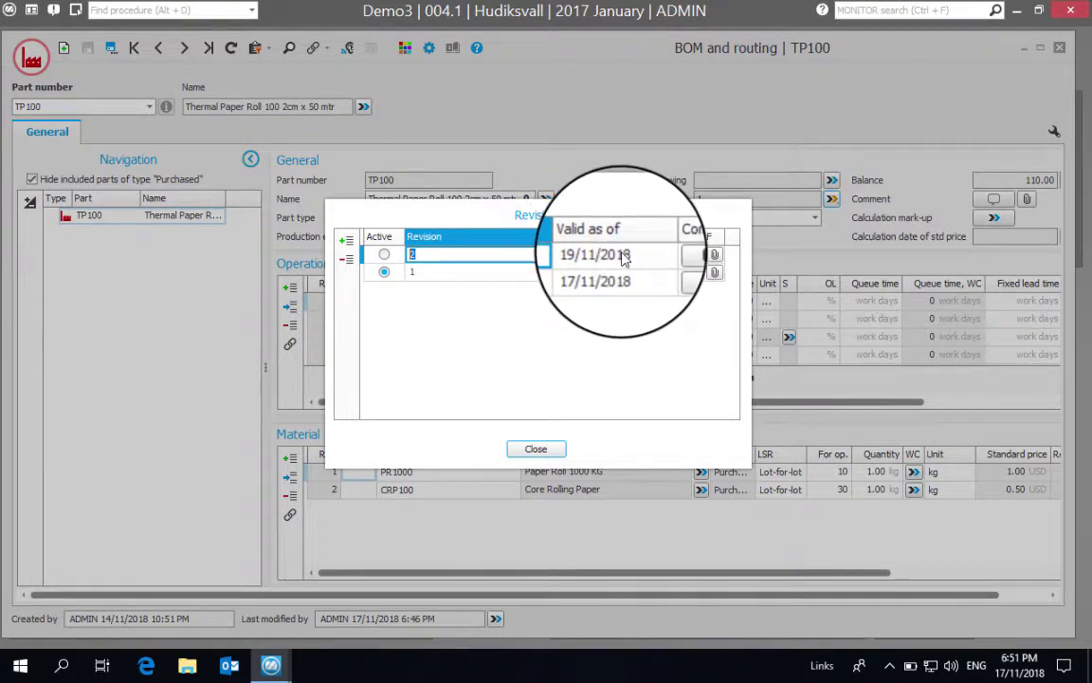
# - Add the text "To give more instructions" below the picture in revision 2's comment
pyautogui.click(686, 255)
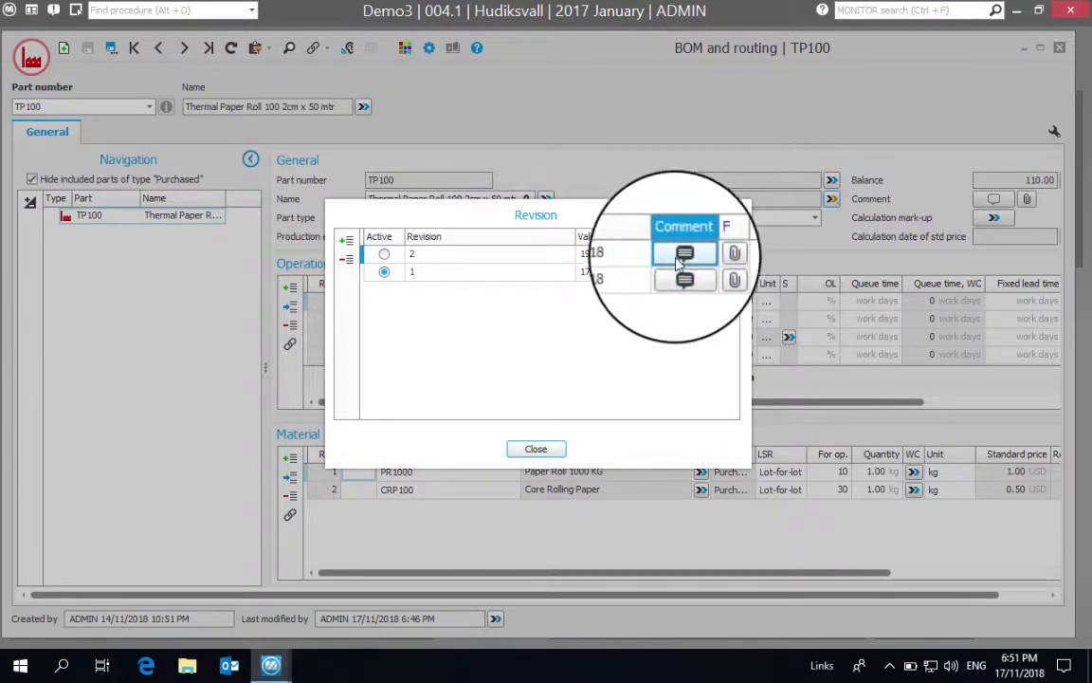
pyautogui.click(683, 257)
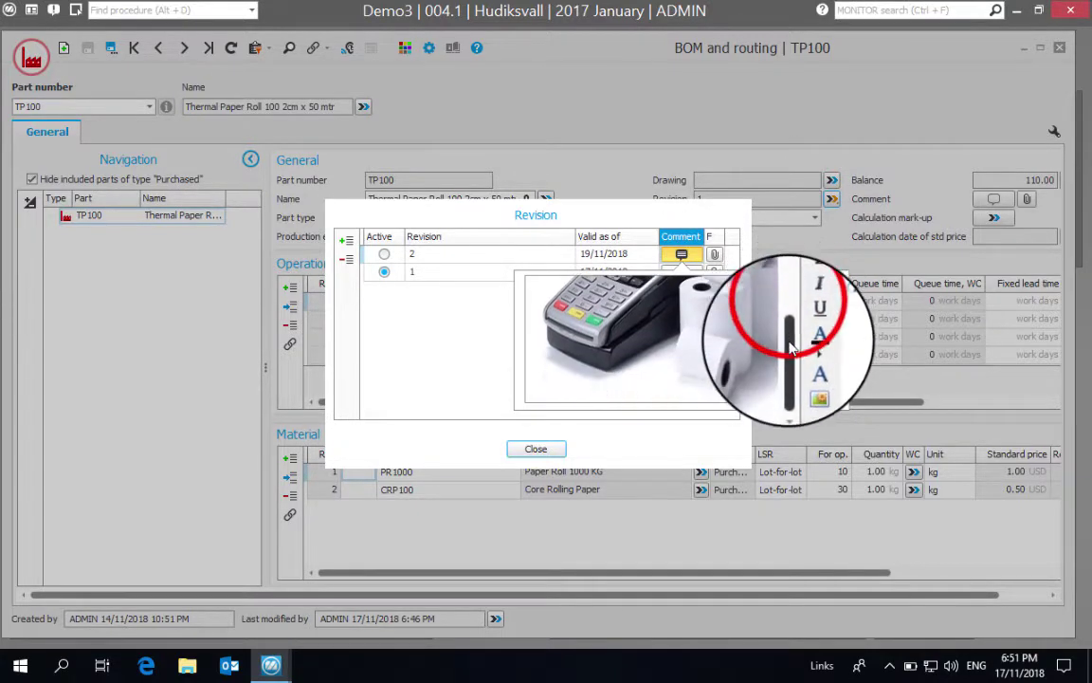
pyautogui.scroll(-1, 791, 327)
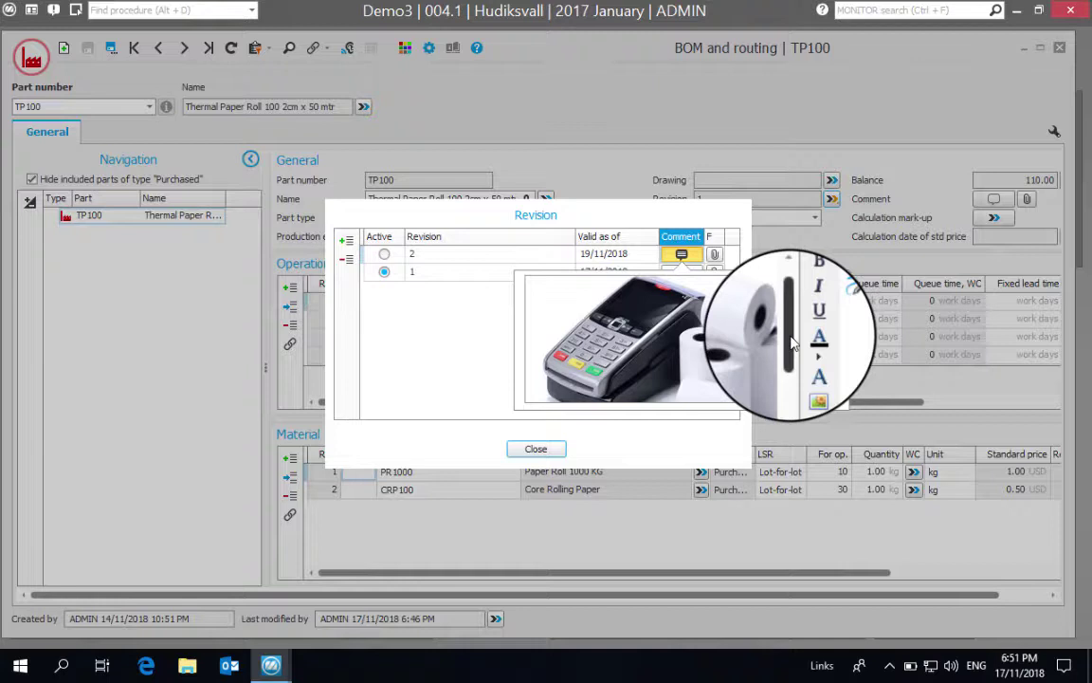
pyautogui.moveTo(793, 343); pyautogui.dragTo(760, 385)
pyautogui.scroll(3, 762, 389)
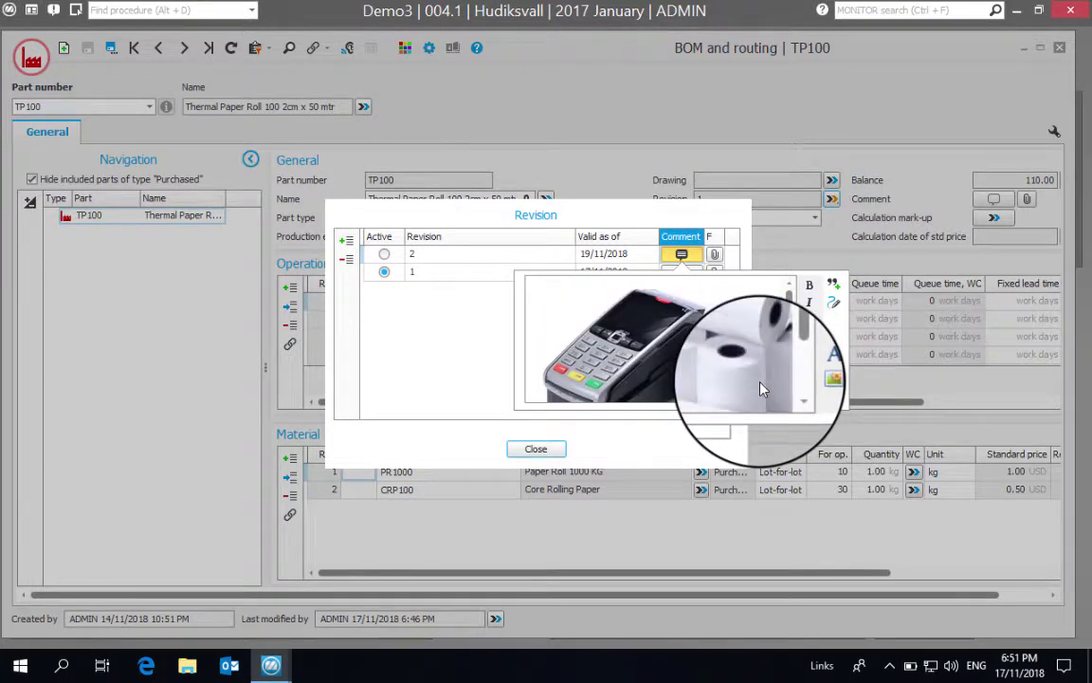
pyautogui.scroll(-2, 761, 389)
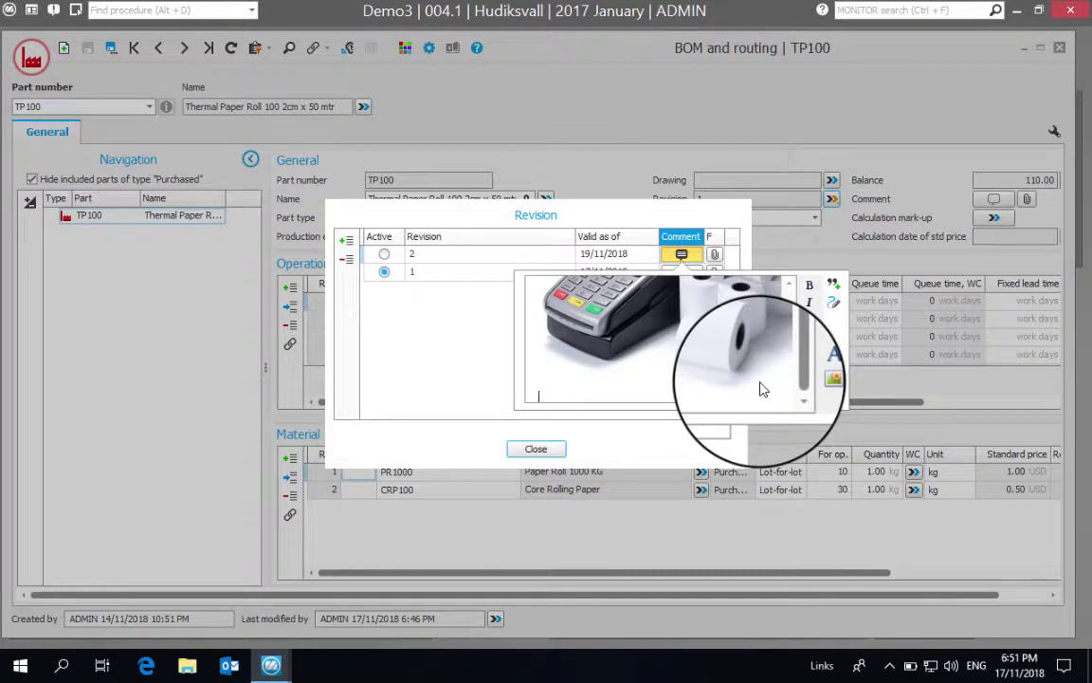
pyautogui.write('To give m')
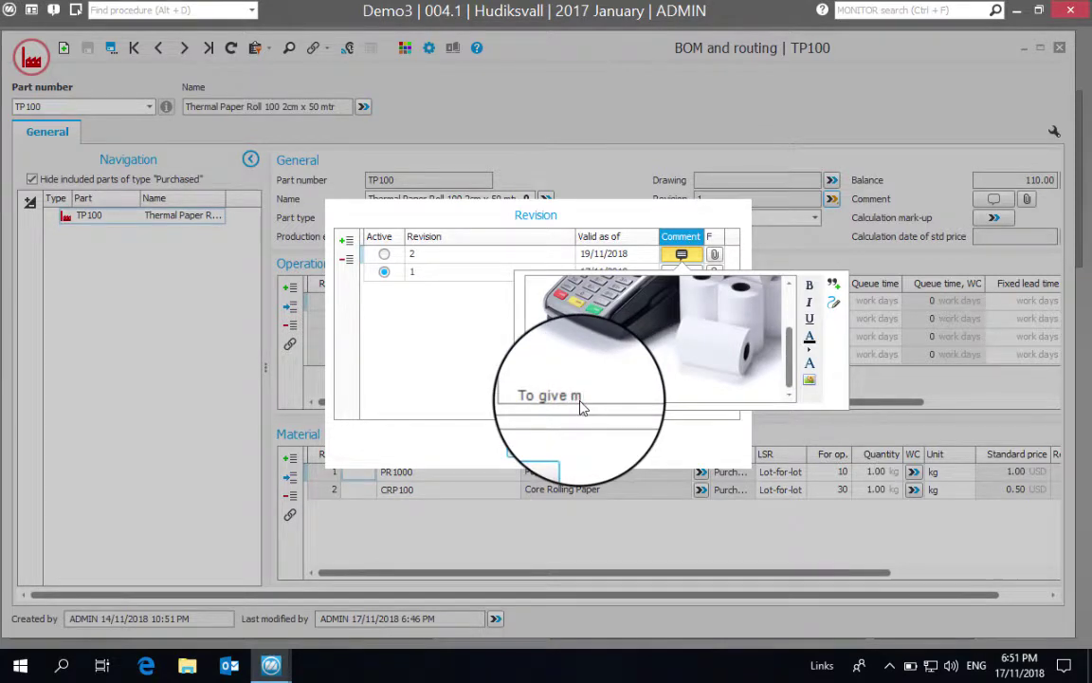
pyautogui.write('ore instructions')
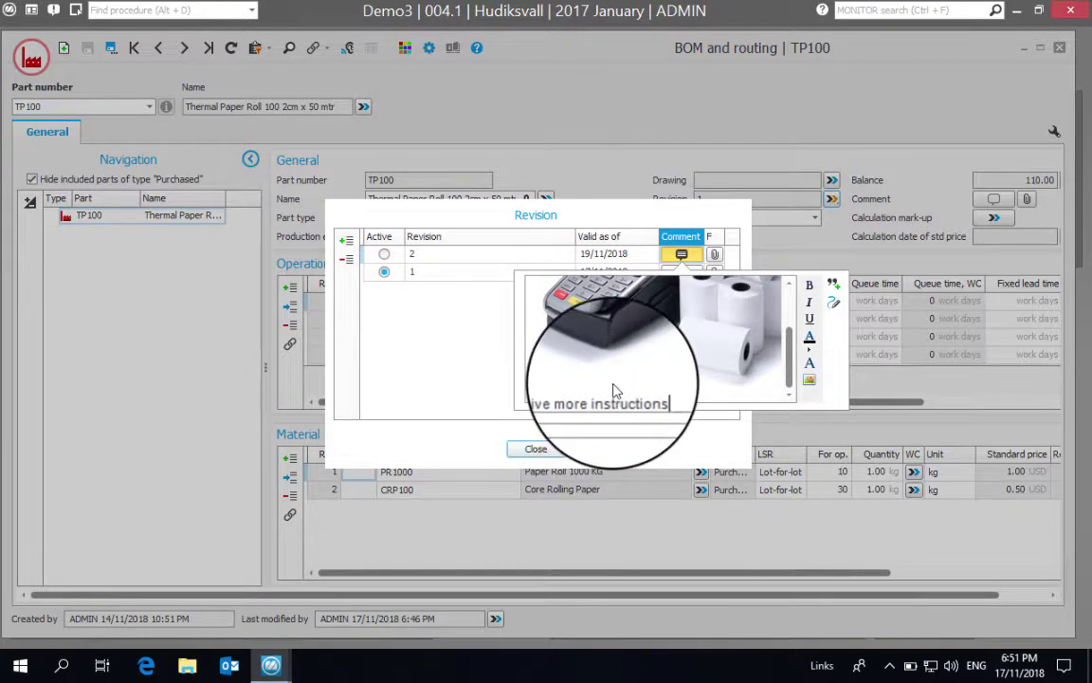
pyautogui.click(499, 374)
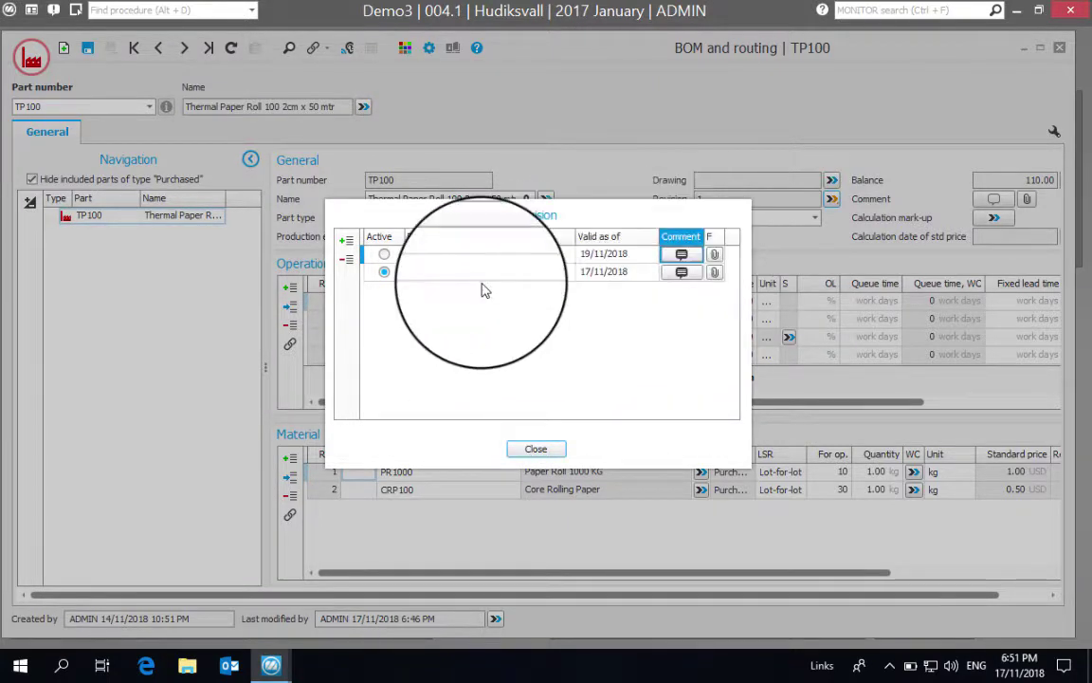
# - Read the picture and text in revision 1's comment and close the revision list
pyautogui.click(682, 272)
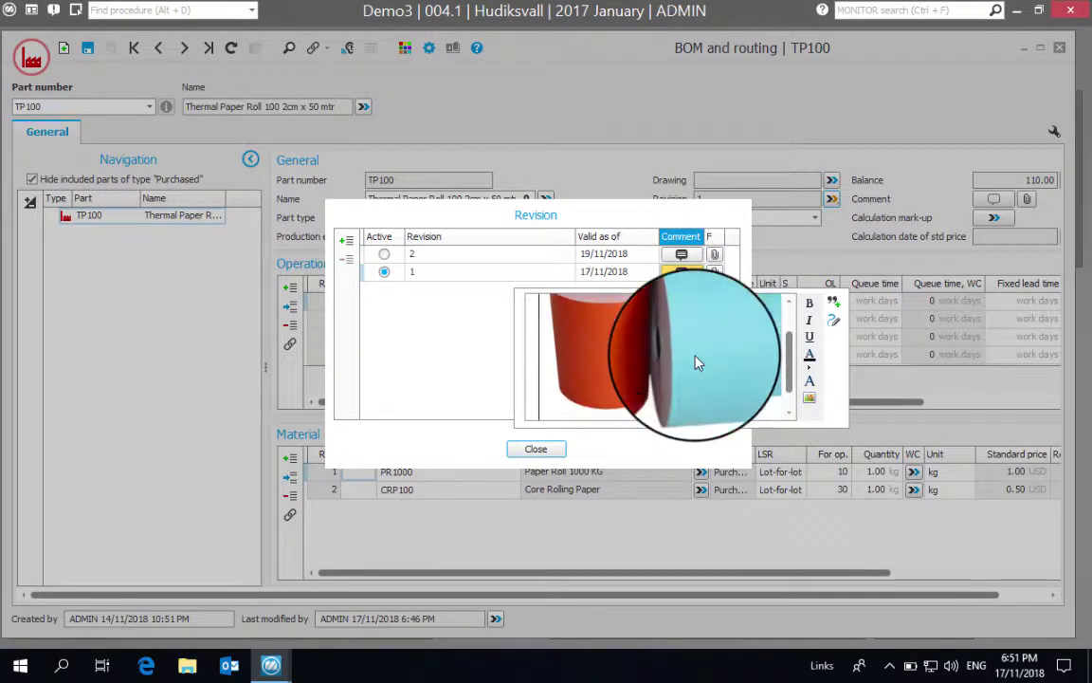
pyautogui.scroll(-3, 697, 363)
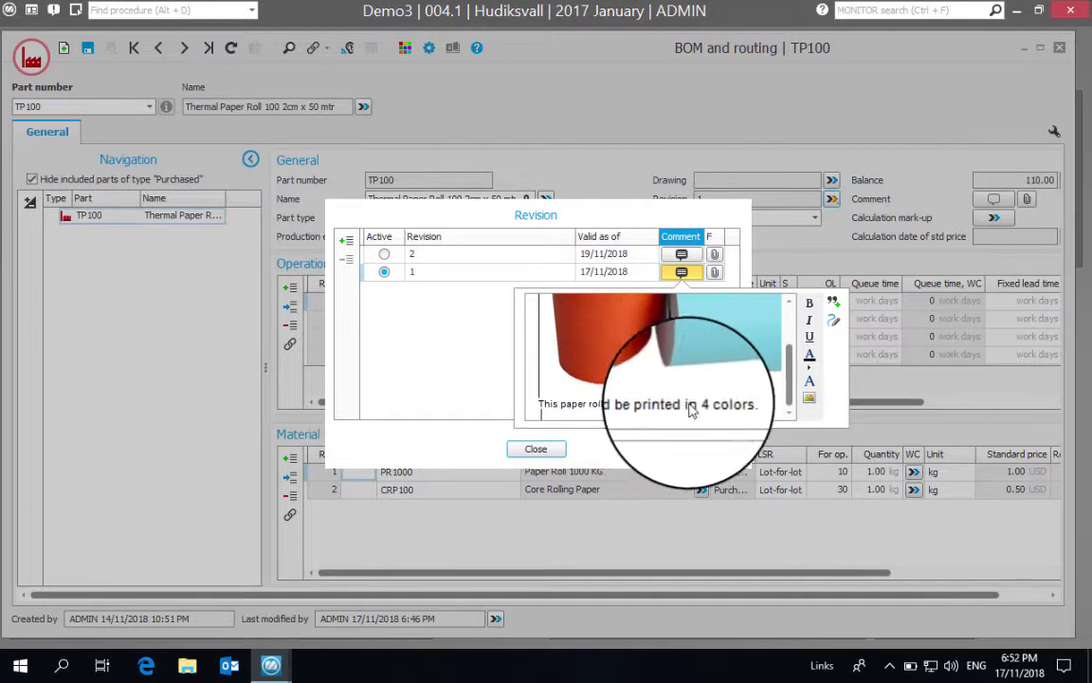
pyautogui.press('Return')
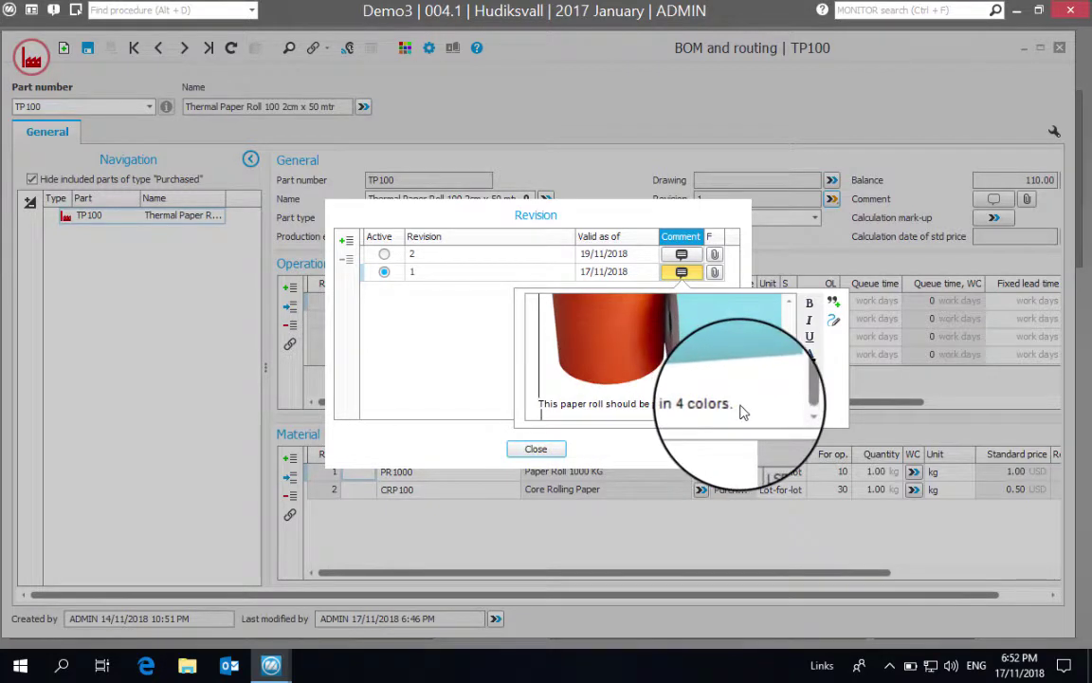
pyautogui.click(469, 355)
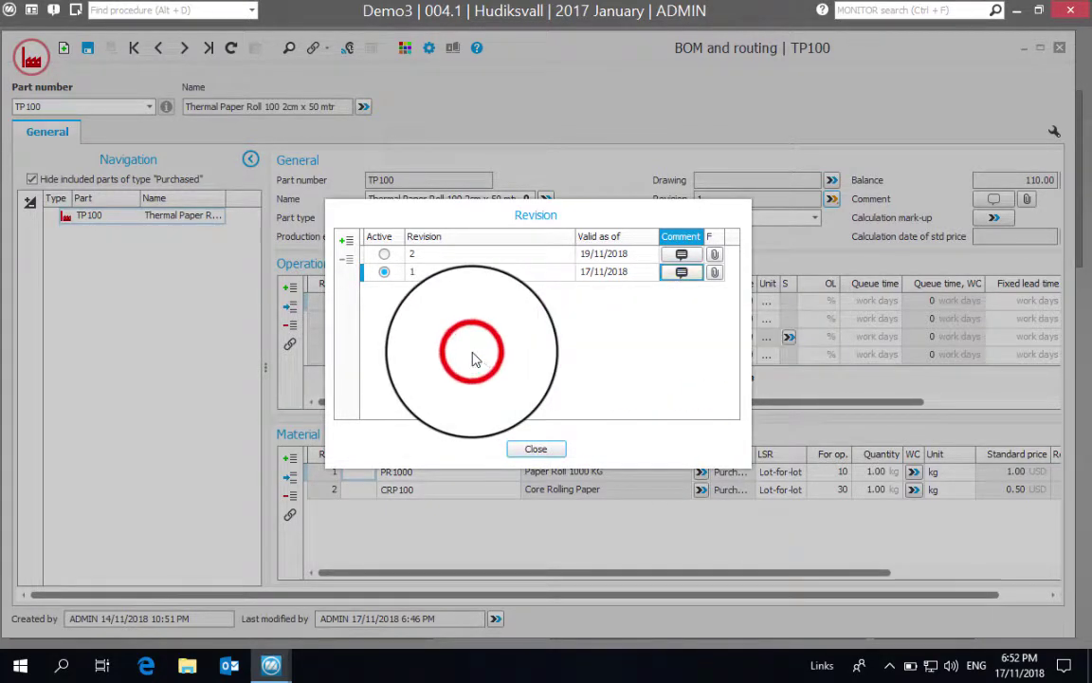
pyautogui.click(534, 451)
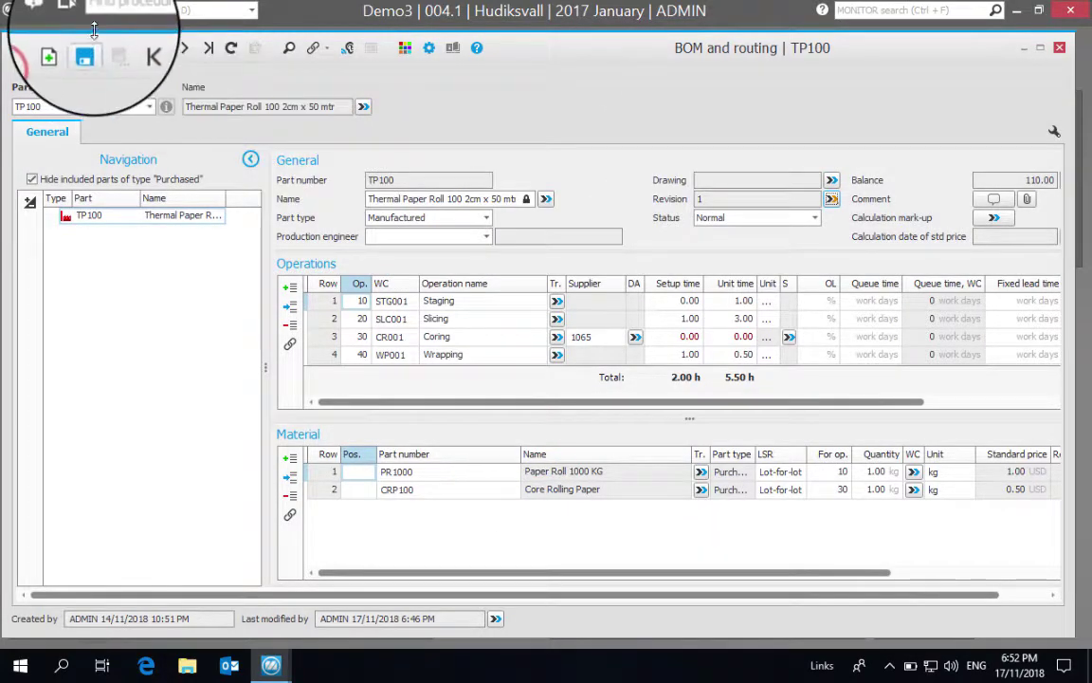
# - Open the Register manufacturing order procedure and enter TP100 as the part on the stock-driven order row
pyautogui.click(406, 52)
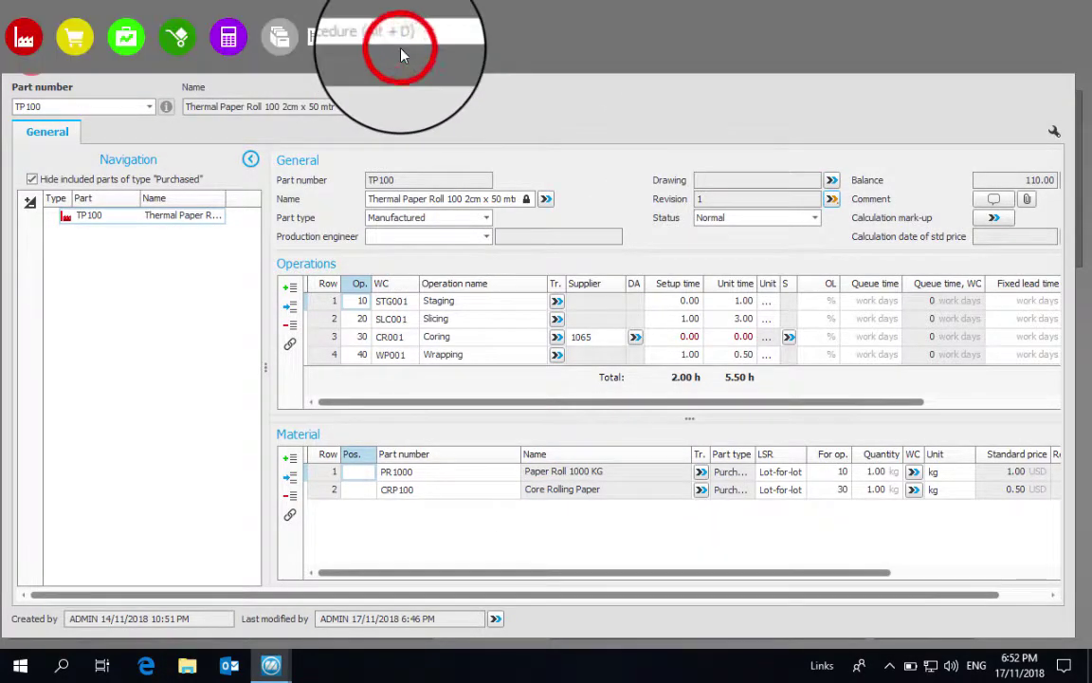
pyautogui.click(25, 42)
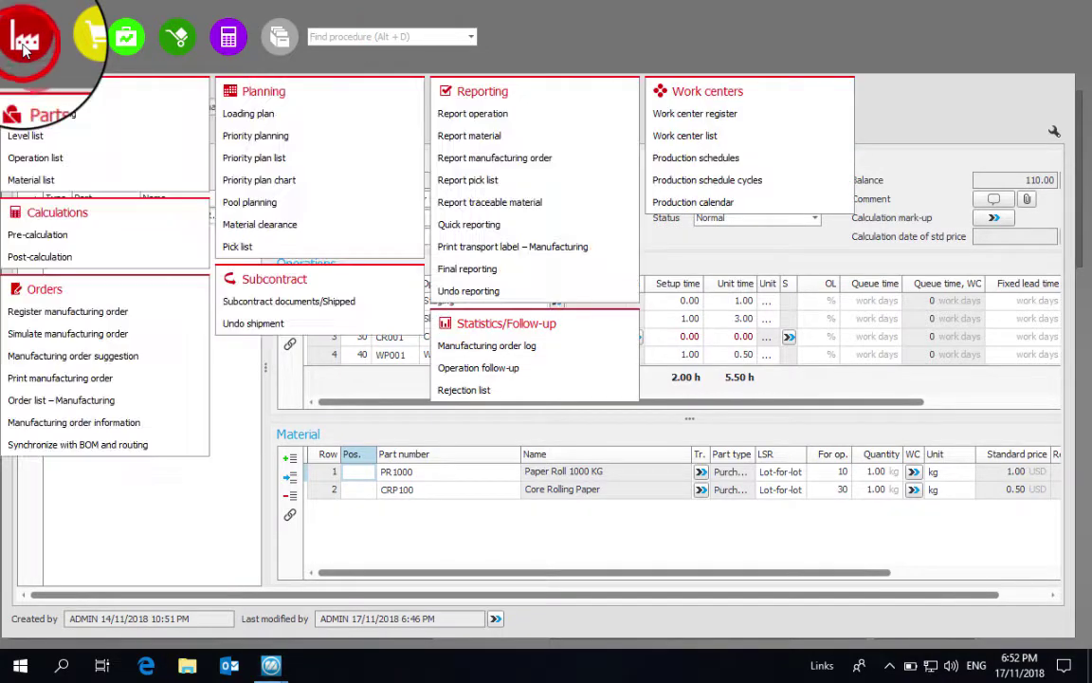
pyautogui.click(77, 318)
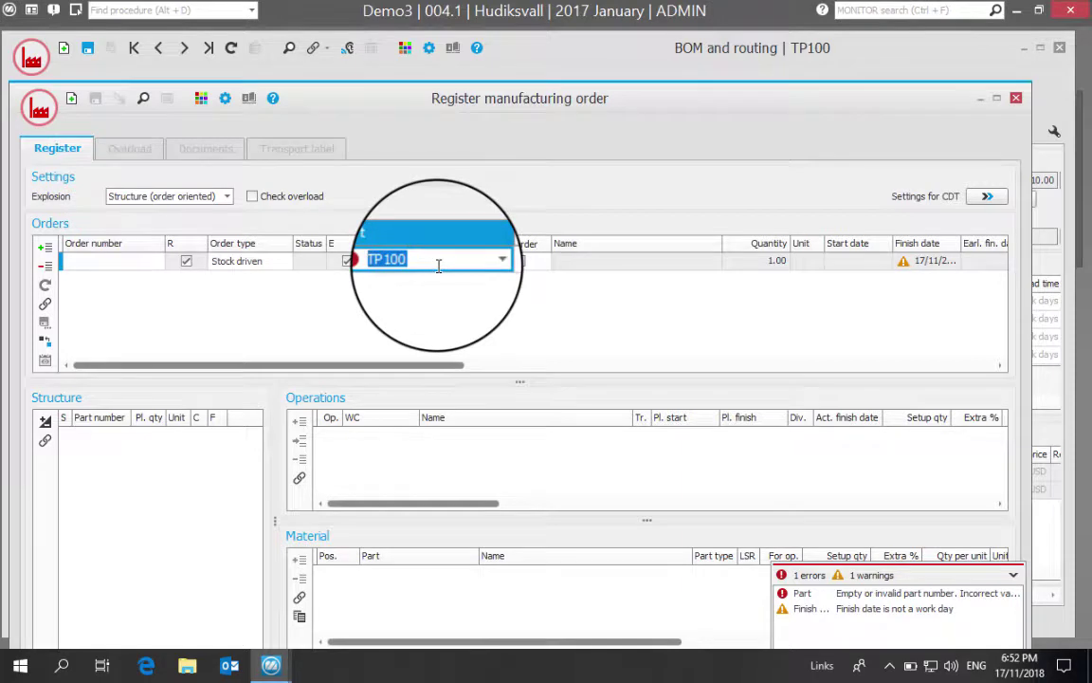
pyautogui.press('Tab')
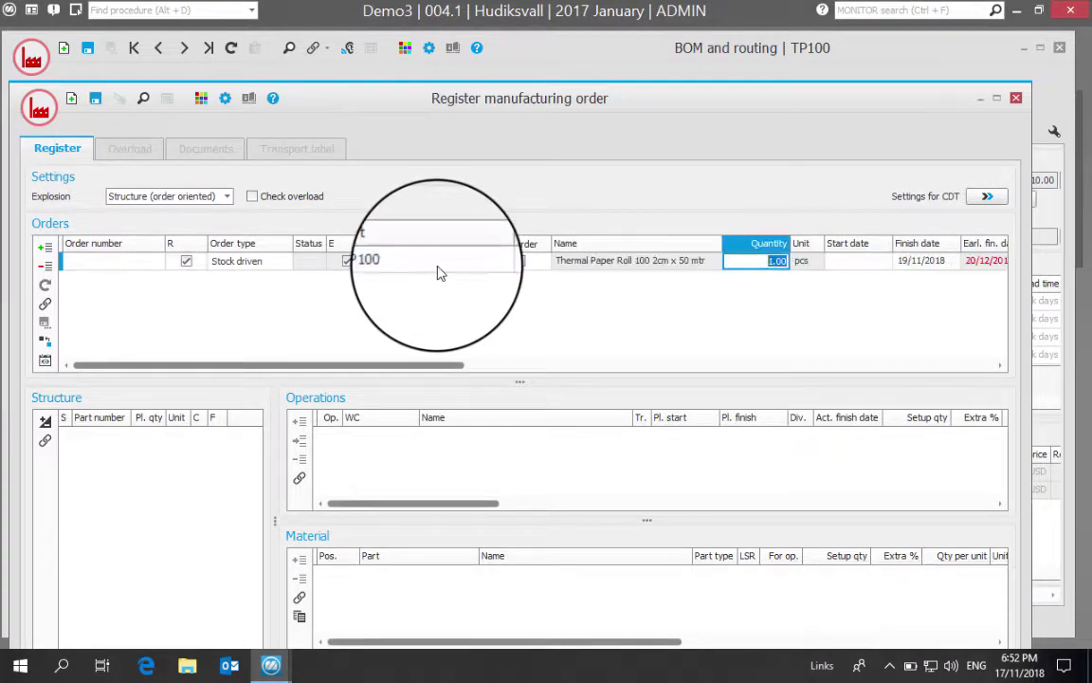
# - Set the order quantity to 1,000 pcs and save the manufacturing order
pyautogui.write('10')
pyautogui.press('Tab')
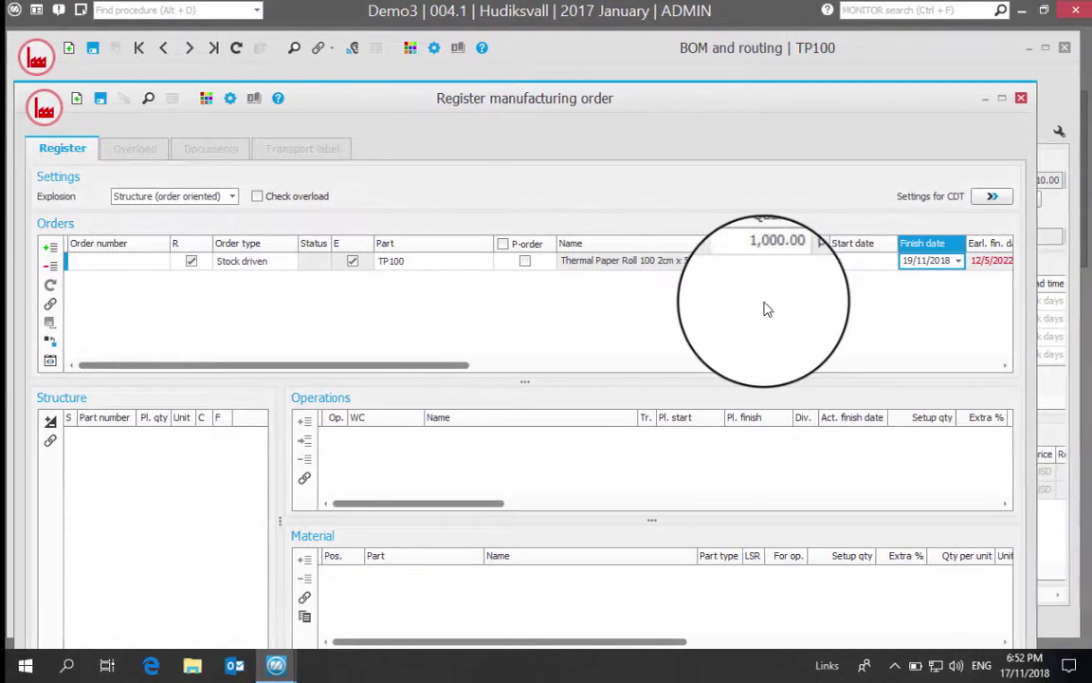
pyautogui.hscroll(3, 768, 309)
pyautogui.hscroll(4, 768, 309)
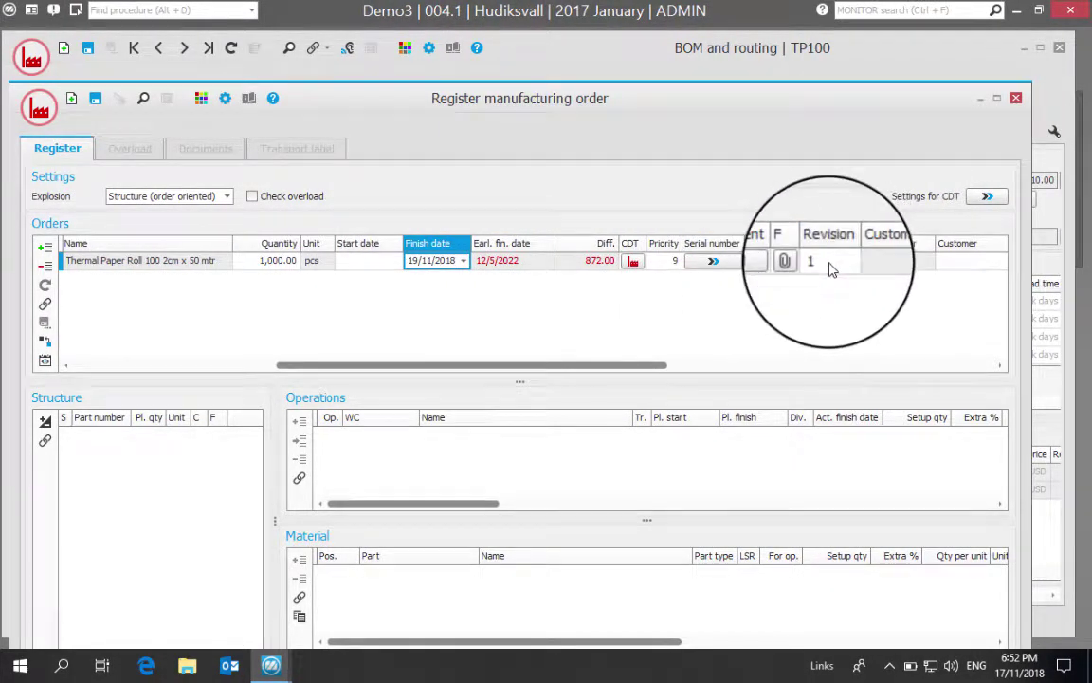
pyautogui.hscroll(-6, 744, 351)
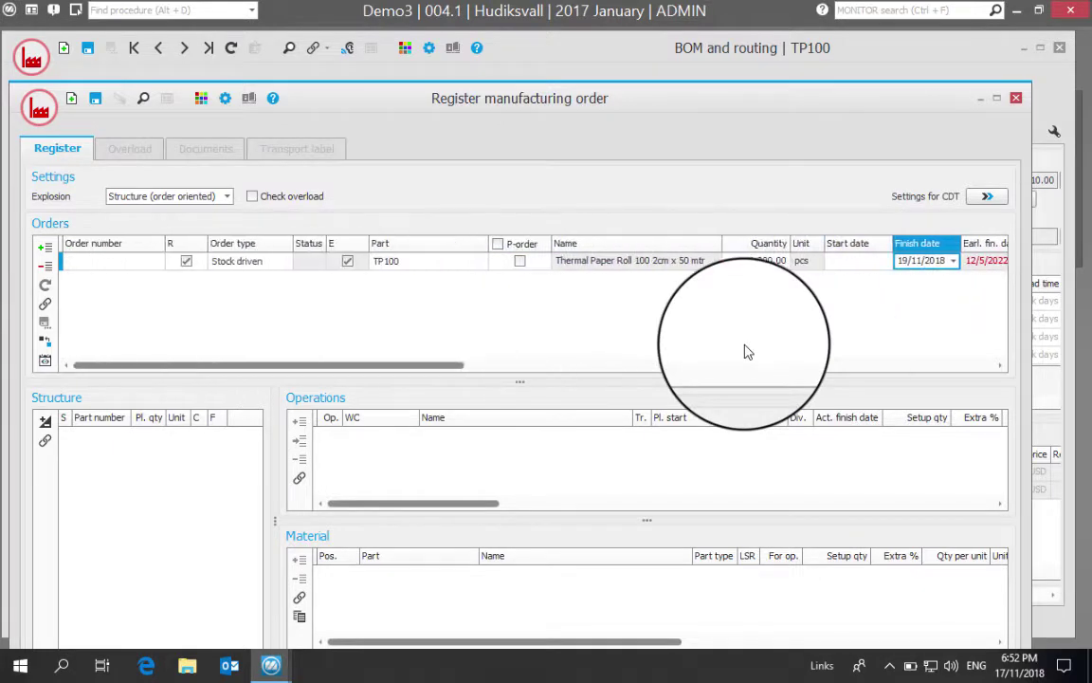
pyautogui.click(96, 98)
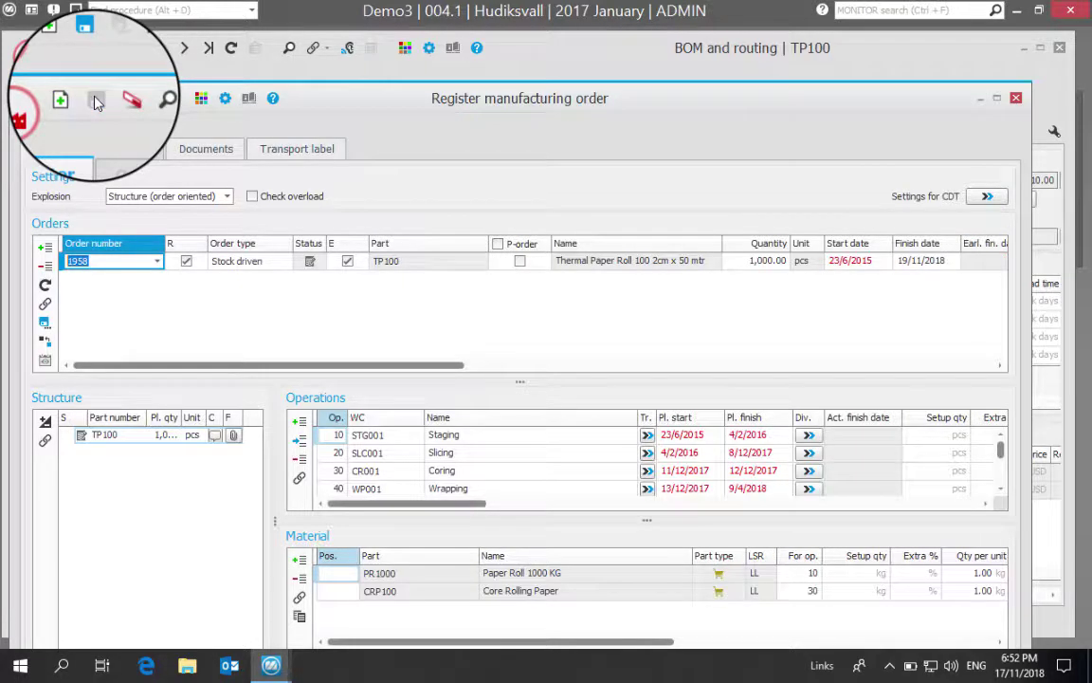
# - Preview the saved order's document and examine its part revision, revision comment and operation instructions
pyautogui.click(209, 156)
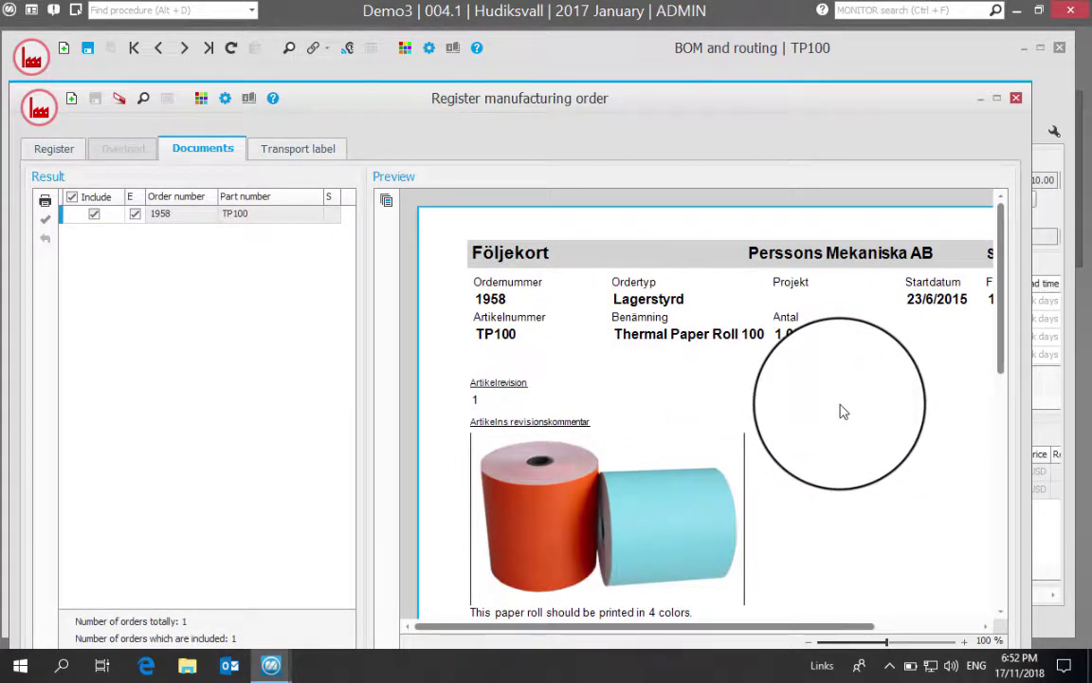
pyautogui.scroll(-1, 844, 412)
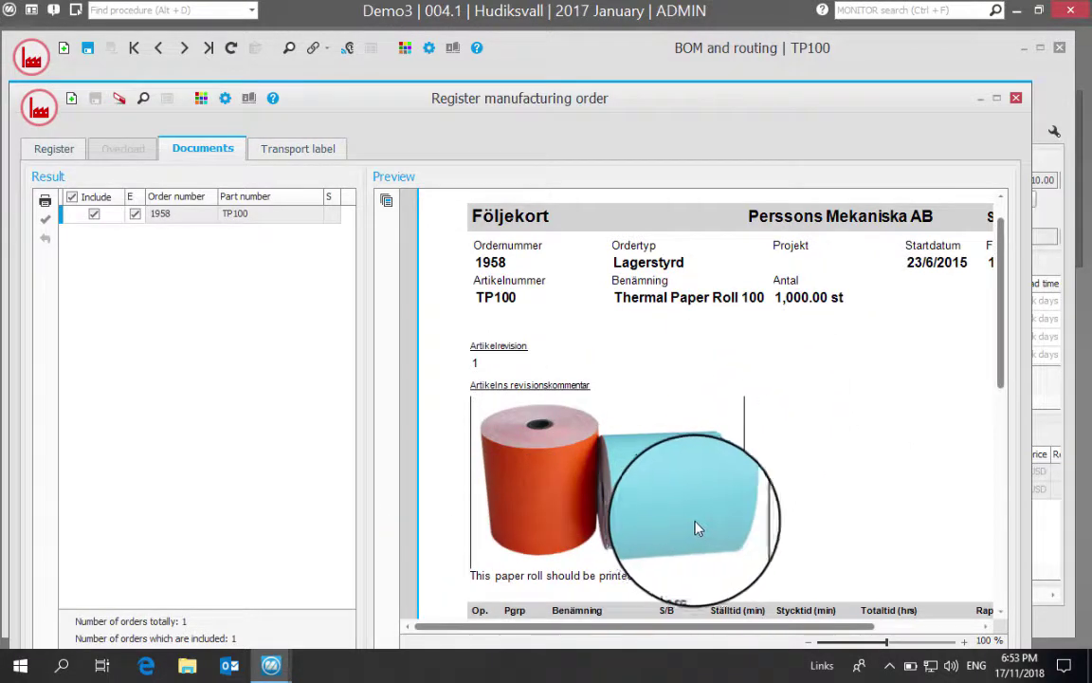
pyautogui.scroll(-3, 693, 531)
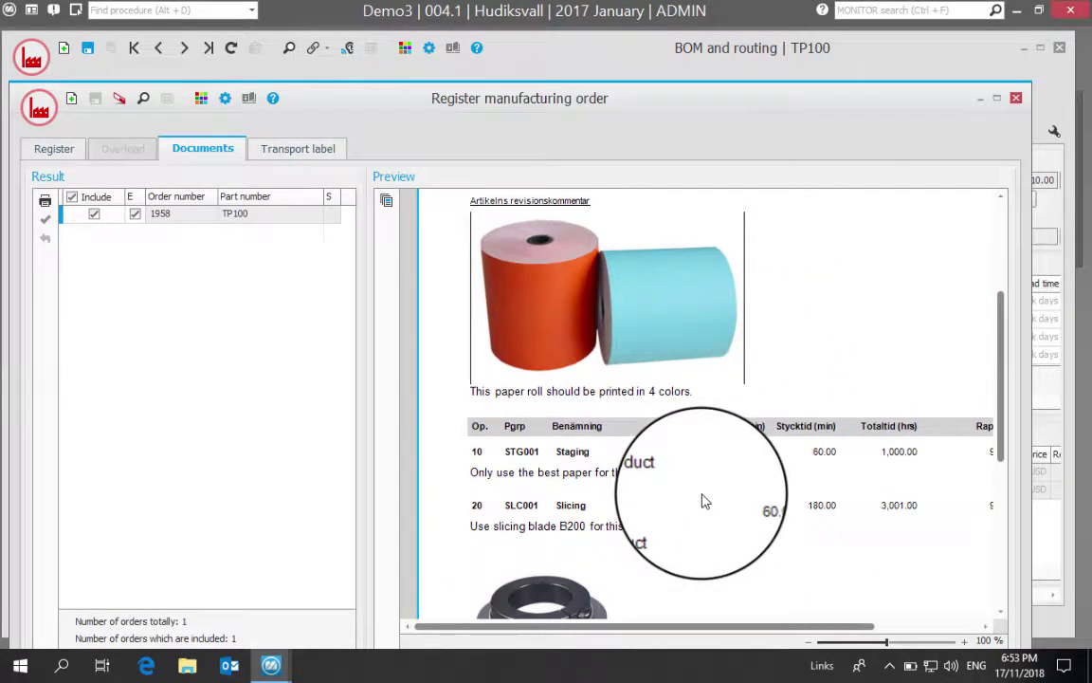
pyautogui.scroll(-1, 704, 501)
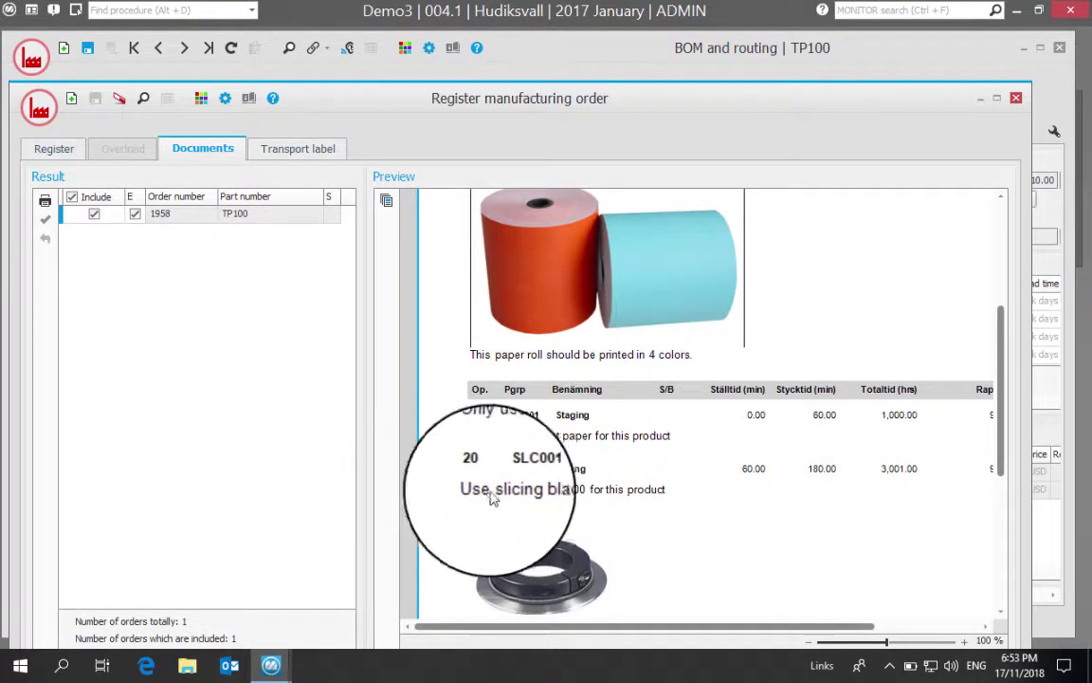
pyautogui.scroll(-1, 637, 493)
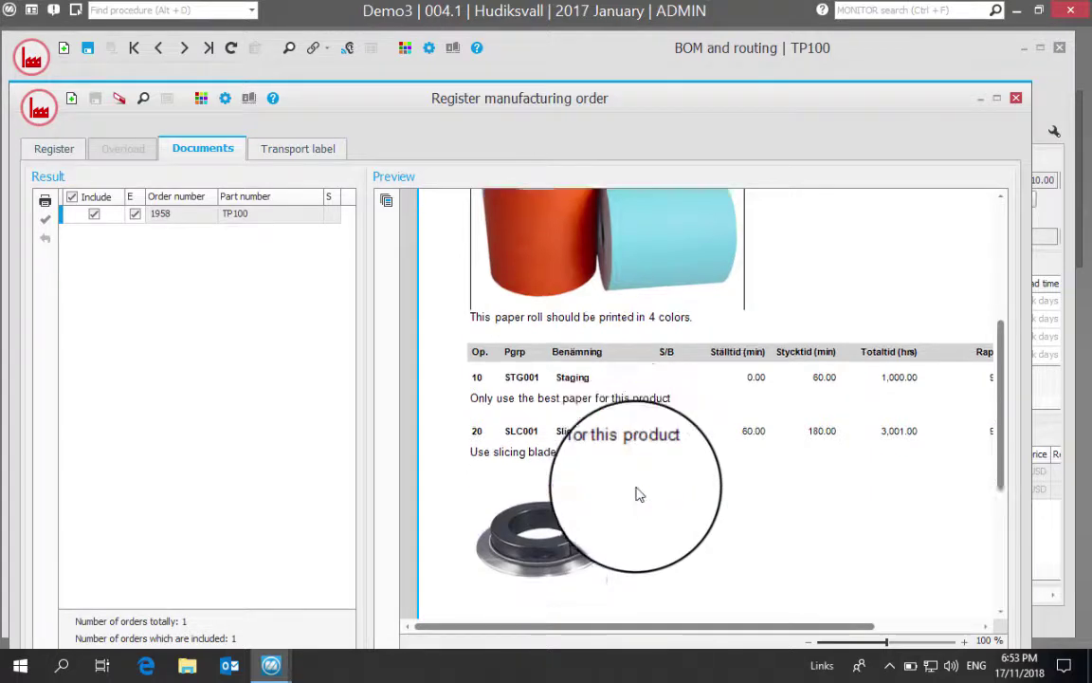
pyautogui.scroll(5, 637, 493)
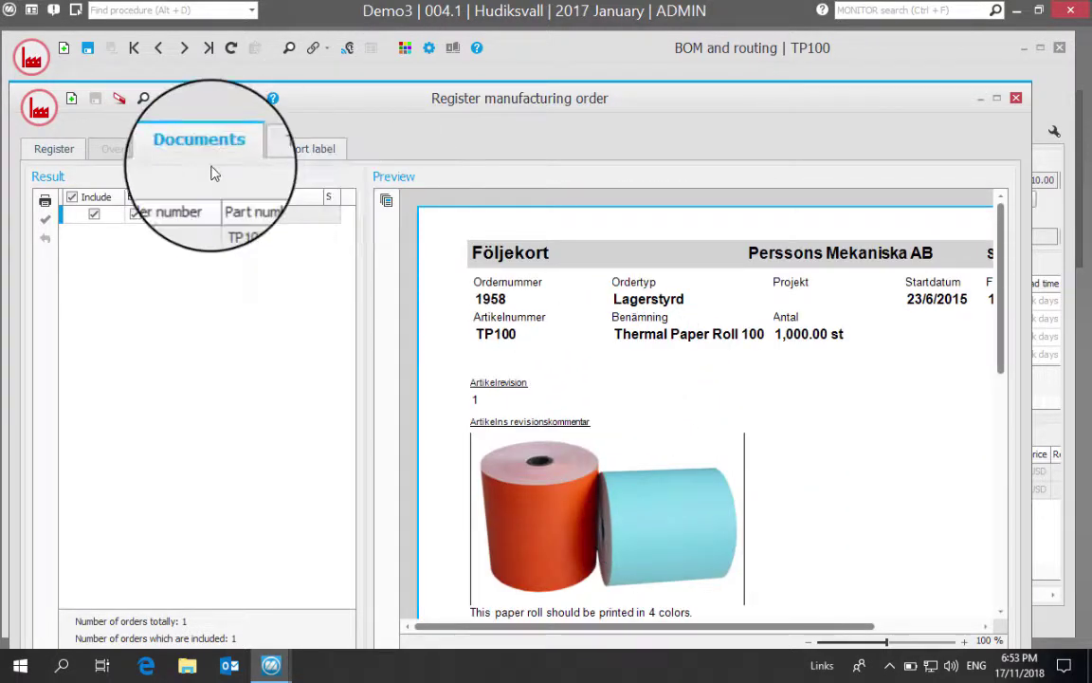
# - Change the registered TP100 manufacturing order's revision to 2 and save the order
pyautogui.click(55, 152)
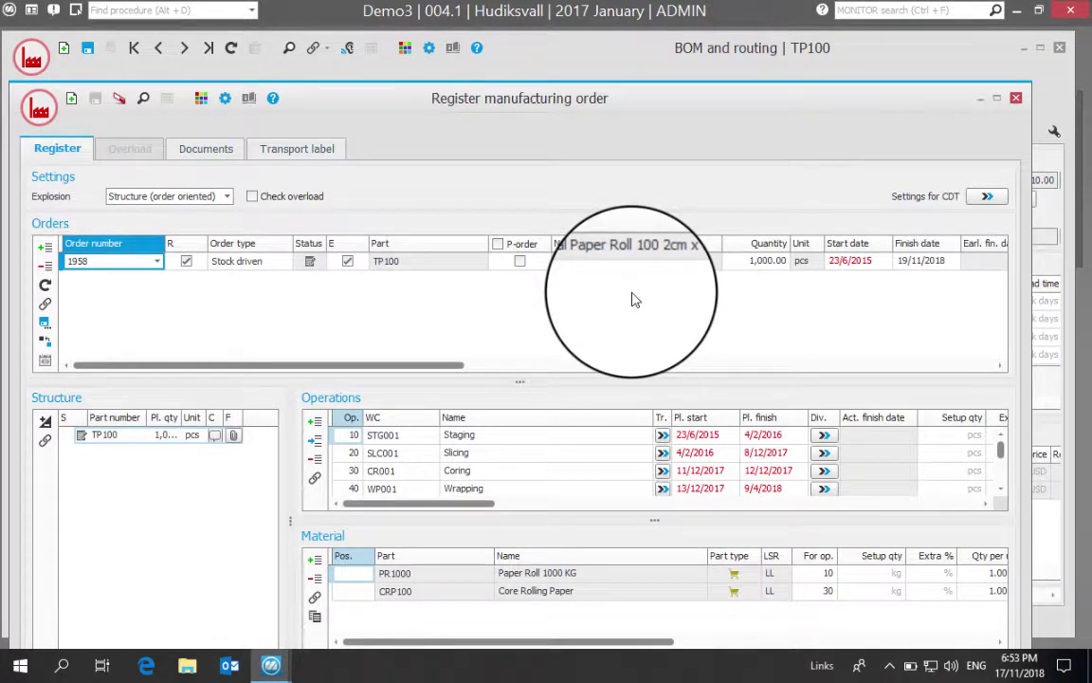
pyautogui.hscroll(10, 635, 299)
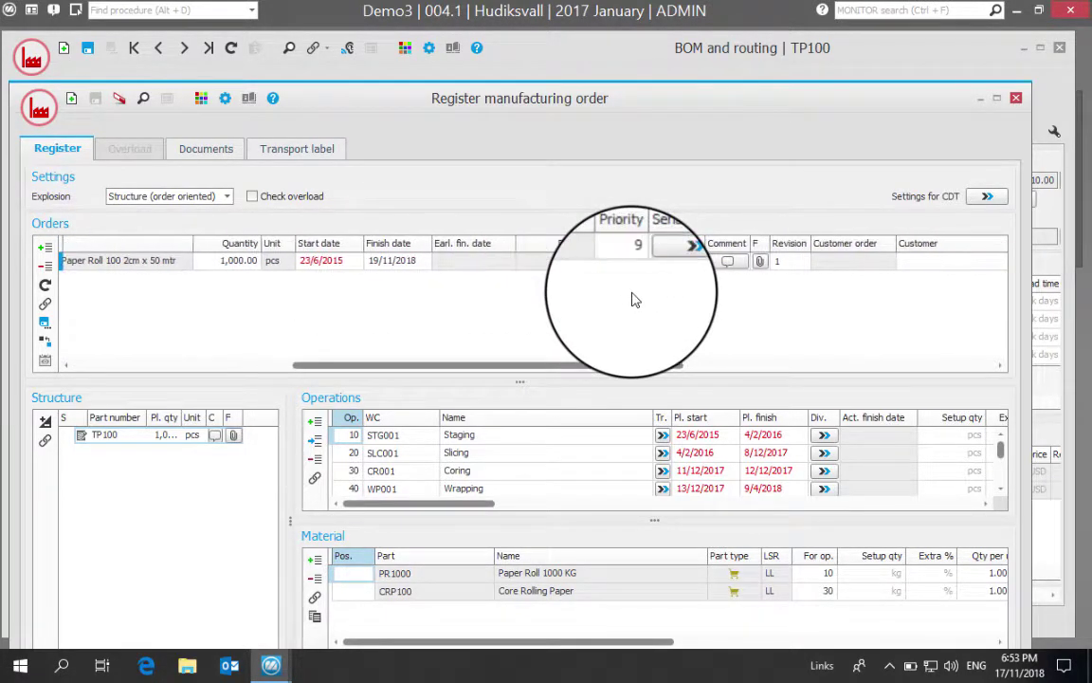
pyautogui.click(799, 260)
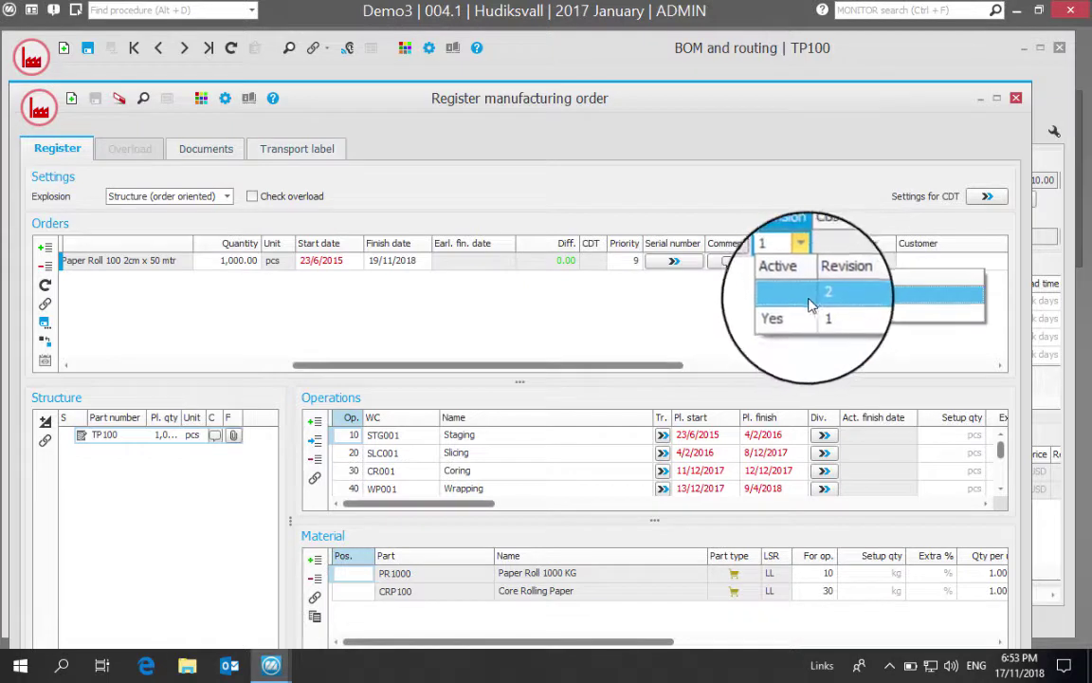
pyautogui.click(823, 302)
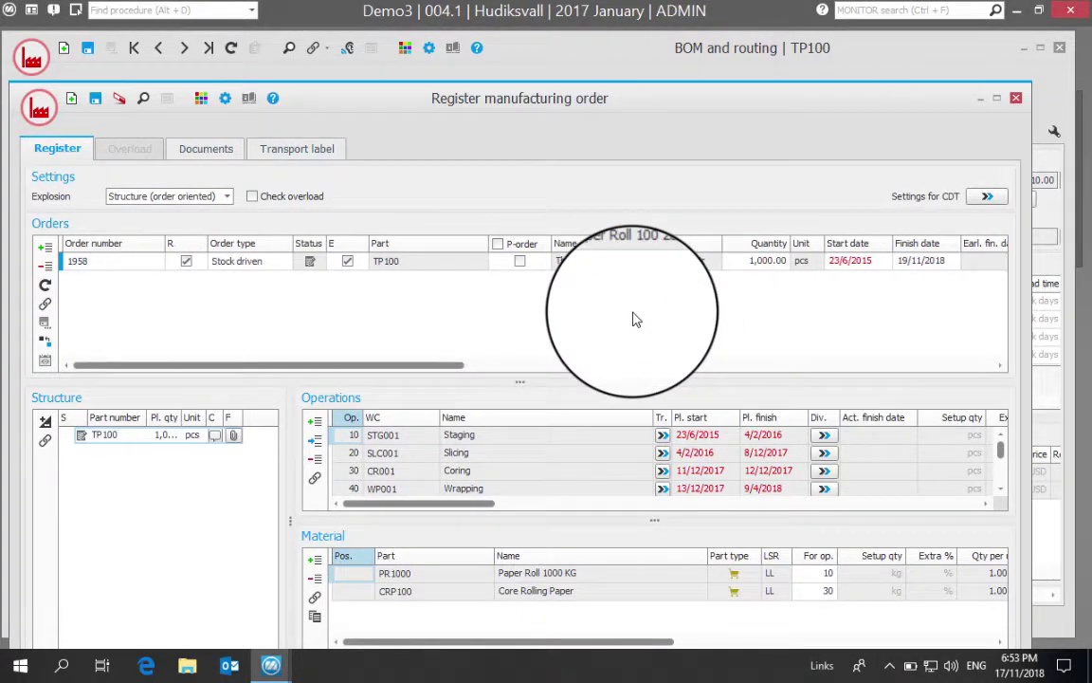
pyautogui.click(95, 99)
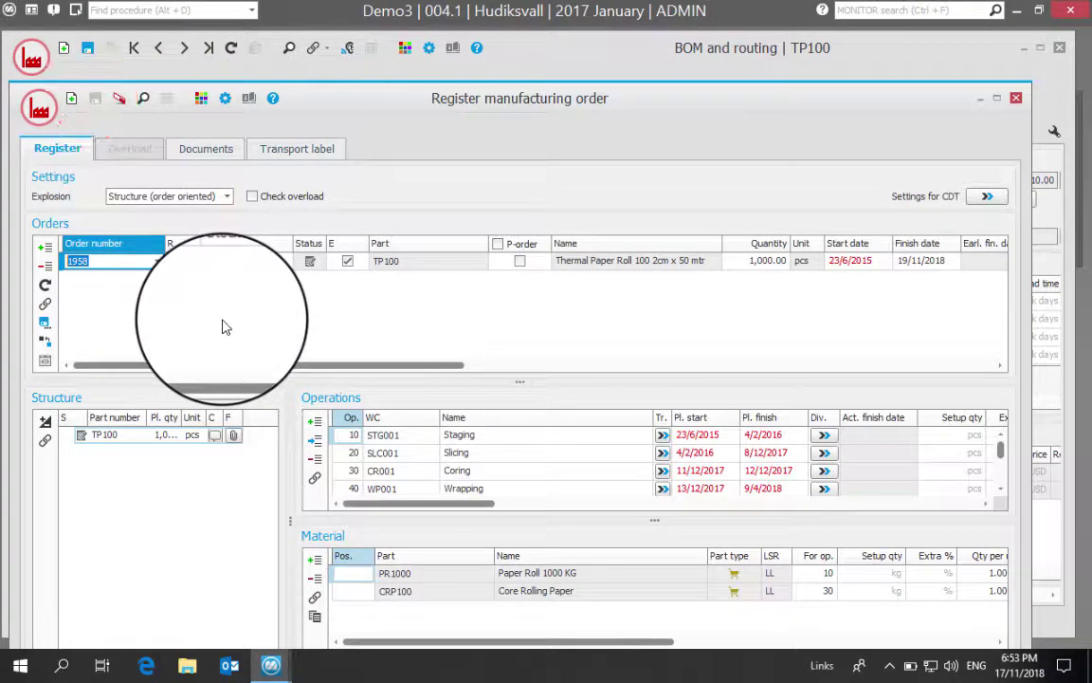
# - Preview the order's document again, examine its part revision, revision comment picture and operation instructions, and close the Register manufacturing order procedure
pyautogui.click(217, 157)
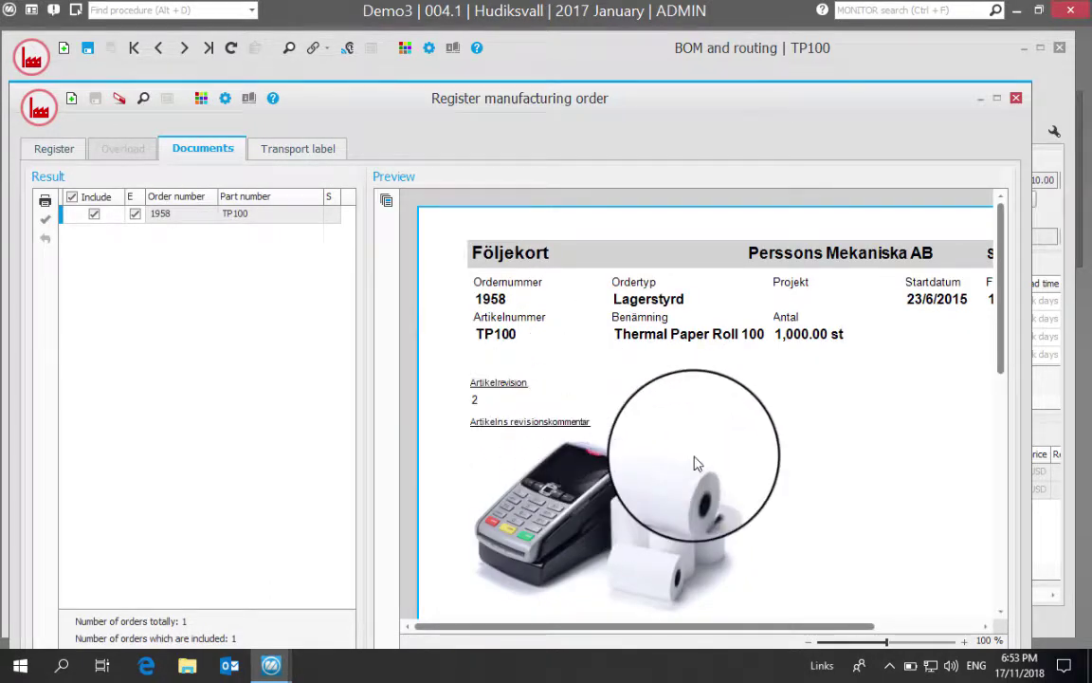
pyautogui.scroll(-1, 697, 463)
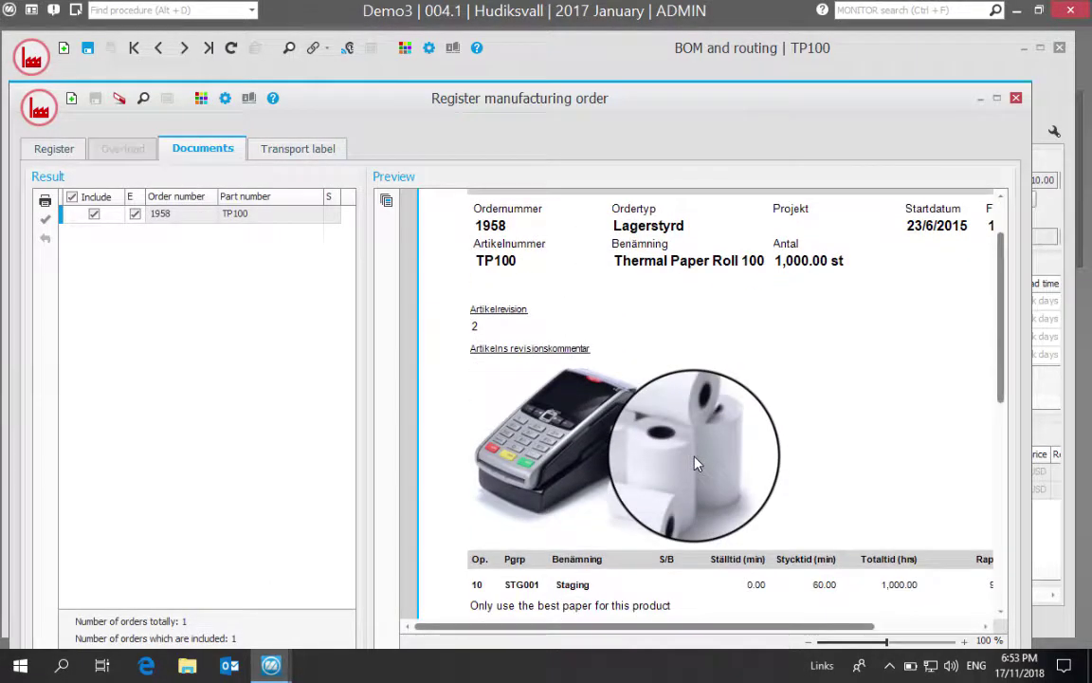
pyautogui.scroll(-1, 696, 463)
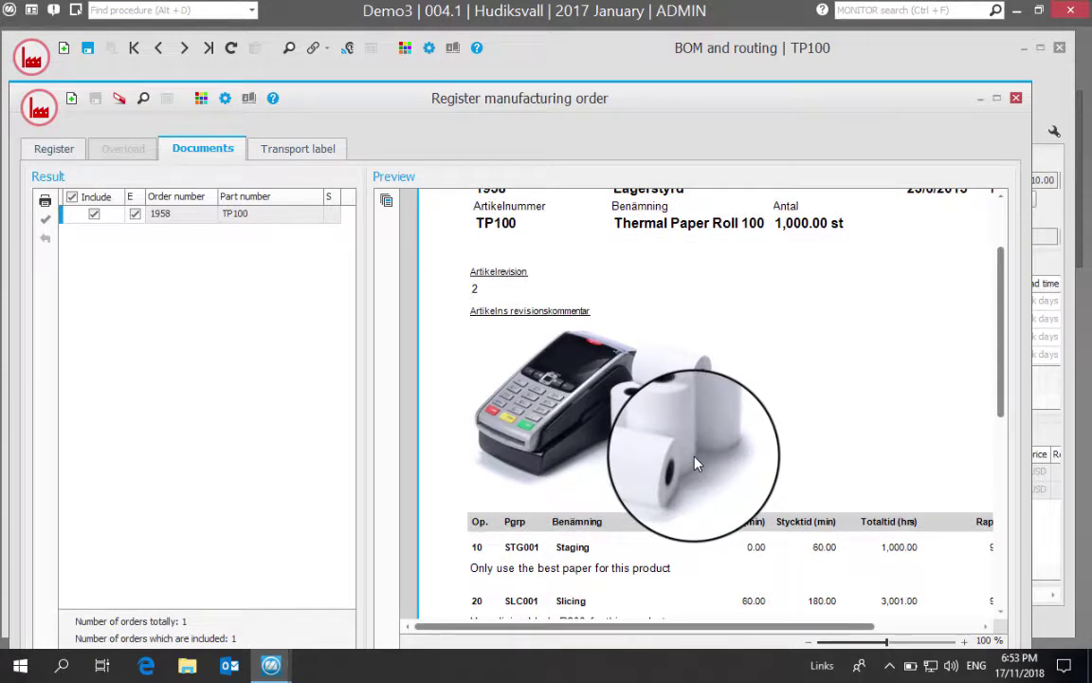
pyautogui.scroll(-1, 697, 464)
pyautogui.scroll(3, 697, 463)
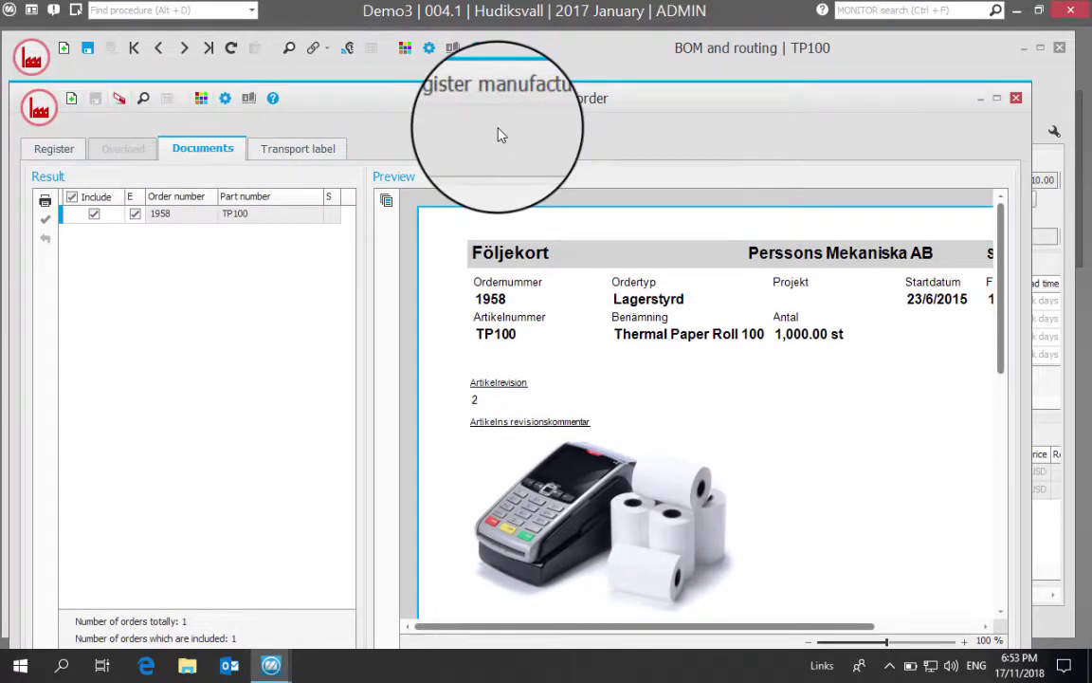
pyautogui.click(57, 150)
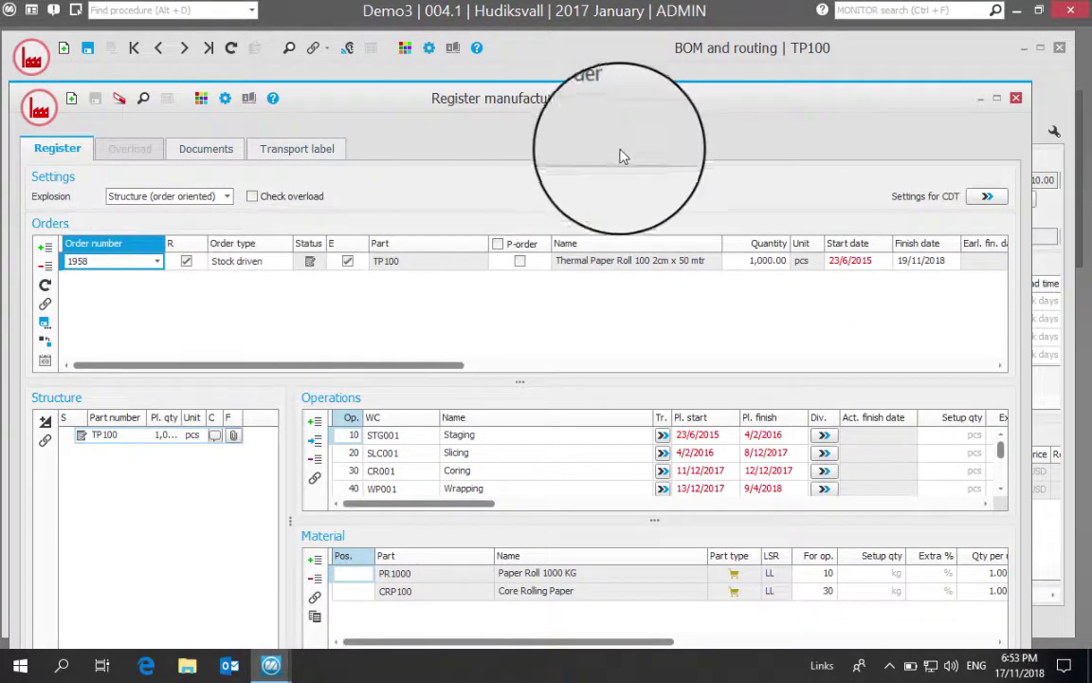
pyautogui.click(1016, 99)
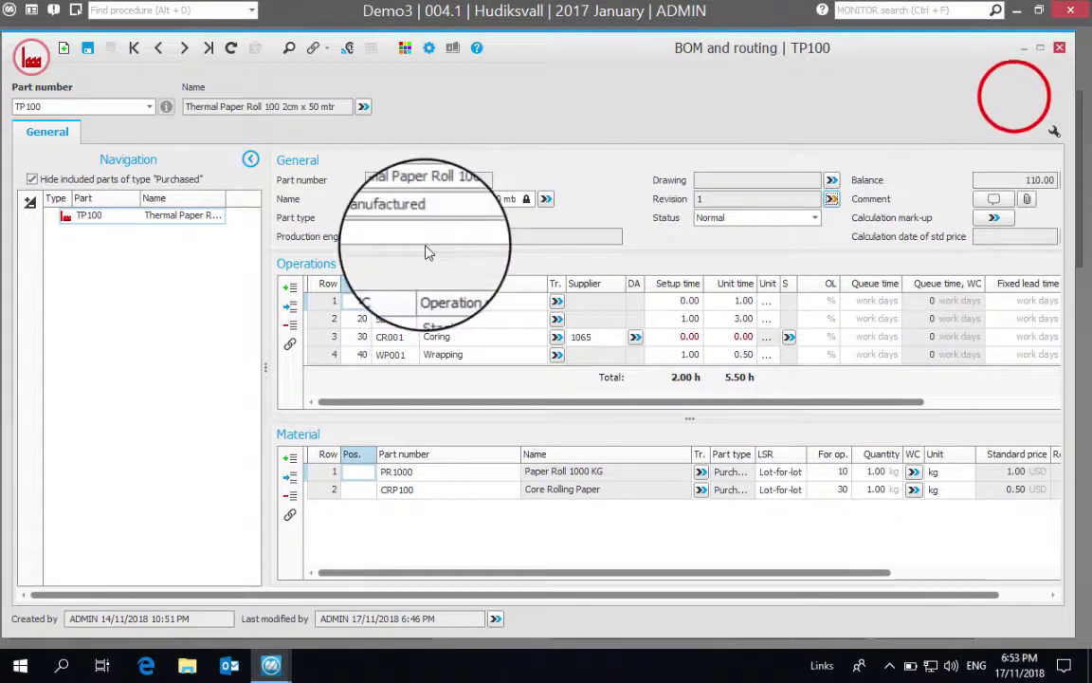